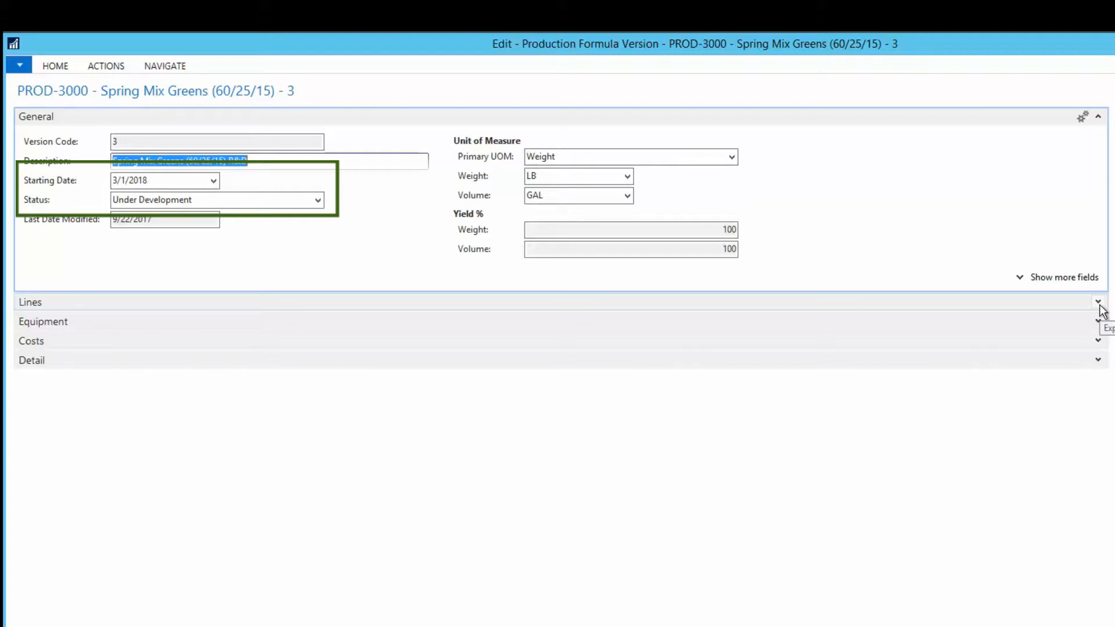
Review the ingredient lines of the Spring Mix Greens formula version, including the lot preferences of Romaine Lettuce 38/24
{"action": "left_click", "coordinate": [1100, 307]}
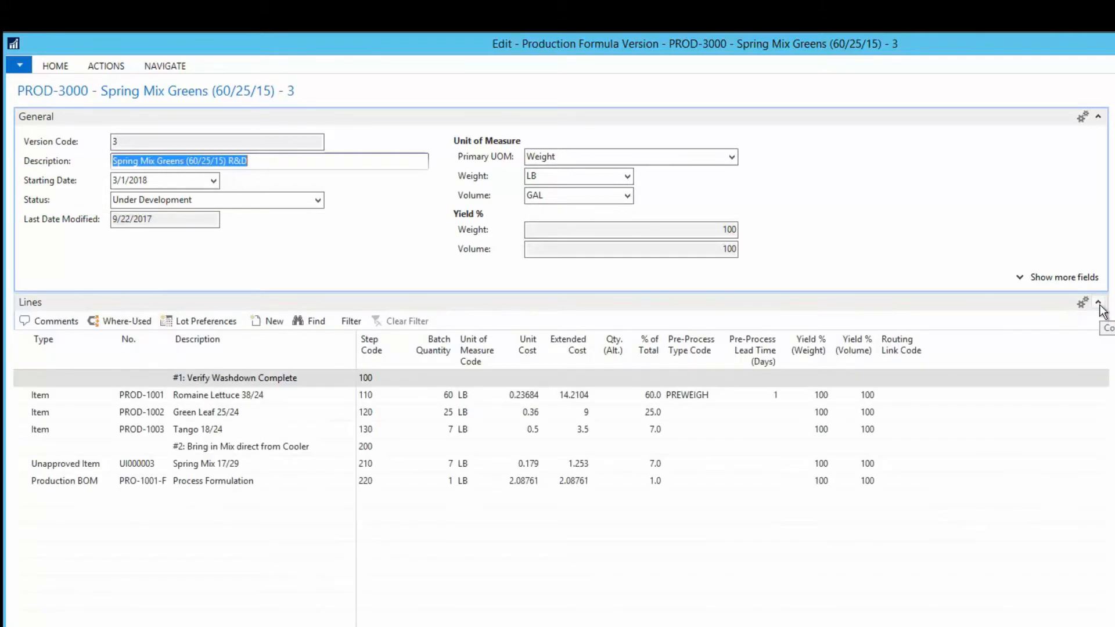
{"action": "left_click", "coordinate": [329, 374]}
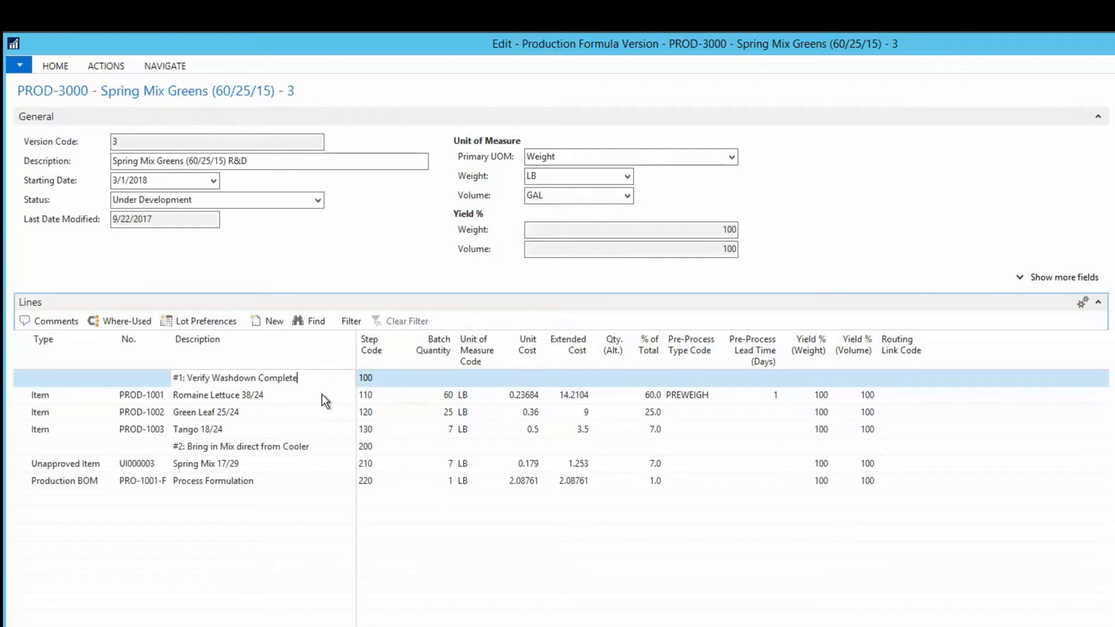
{"action": "left_click", "coordinate": [322, 394]}
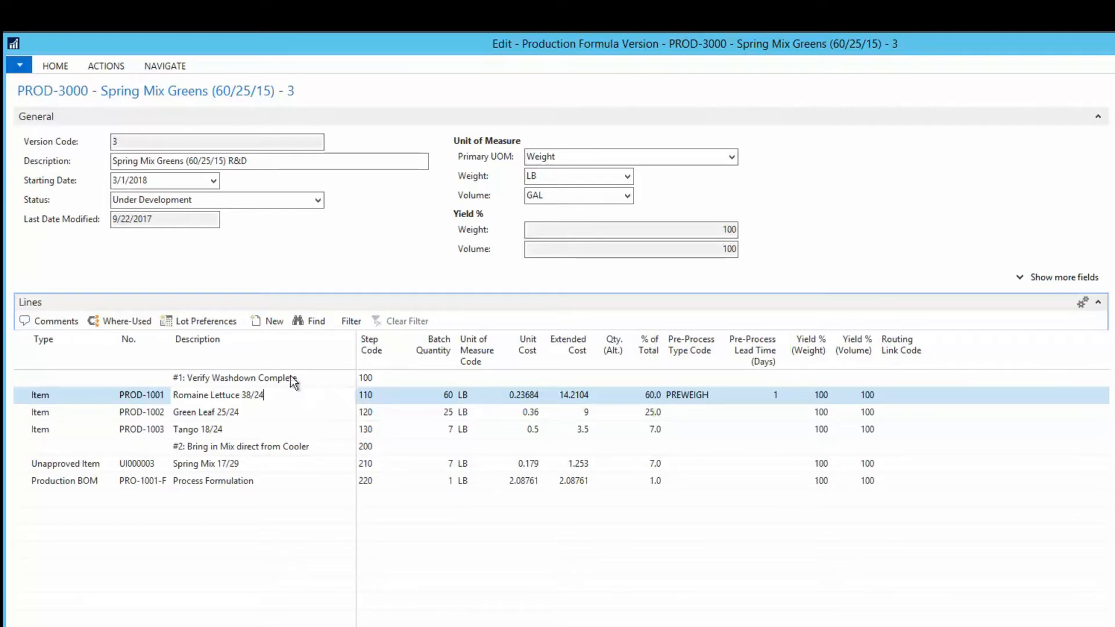
{"action": "left_click", "coordinate": [231, 323]}
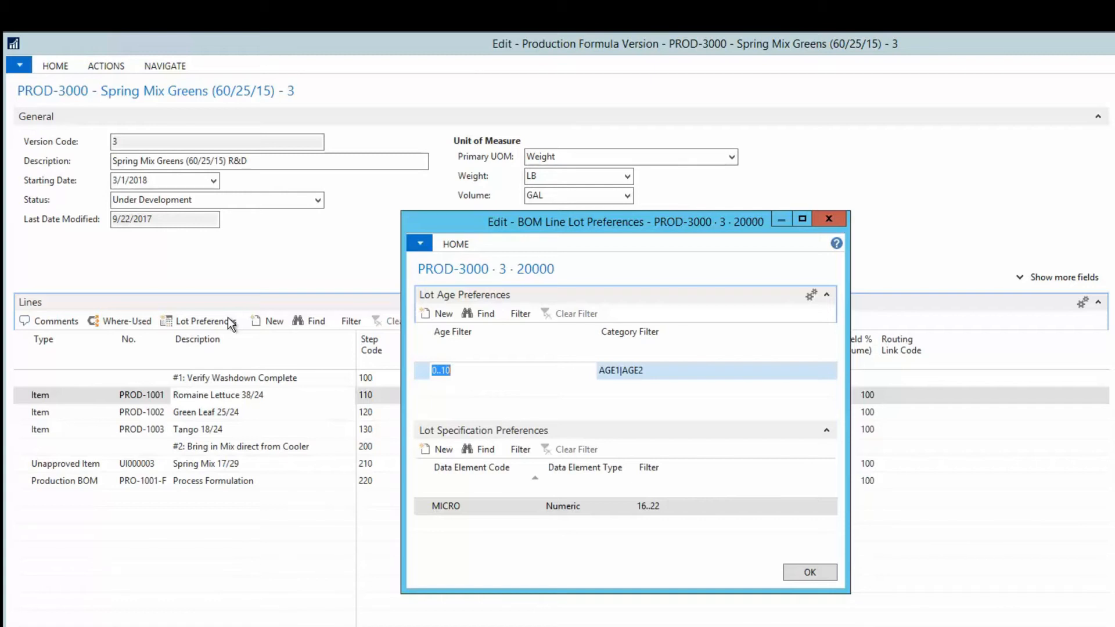
{"action": "key", "text": "Escape"}
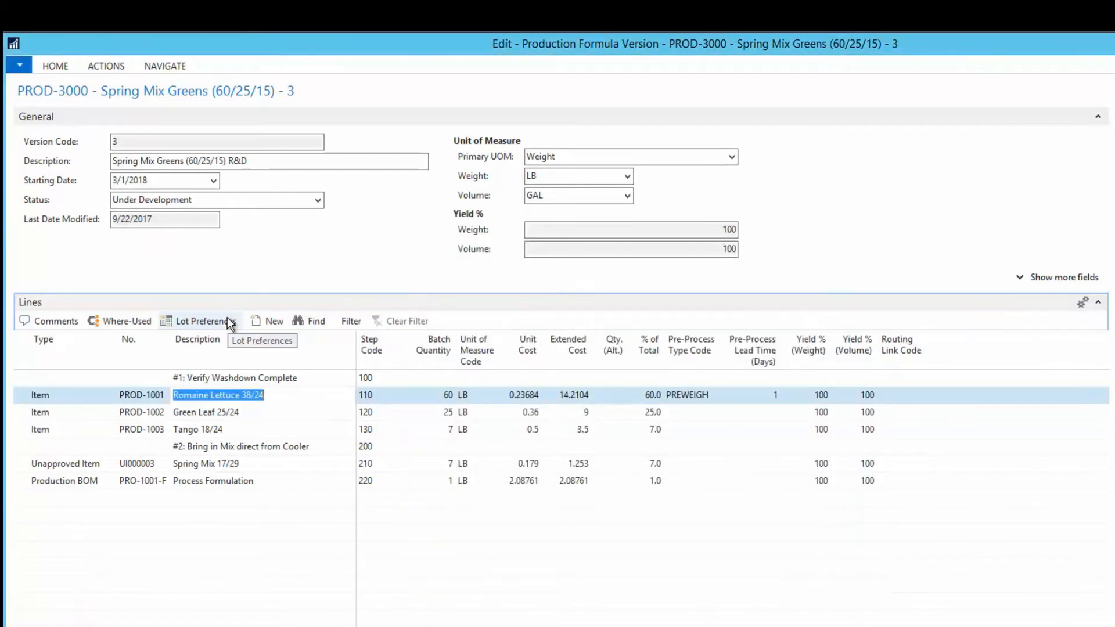
{"action": "left_click", "coordinate": [246, 461]}
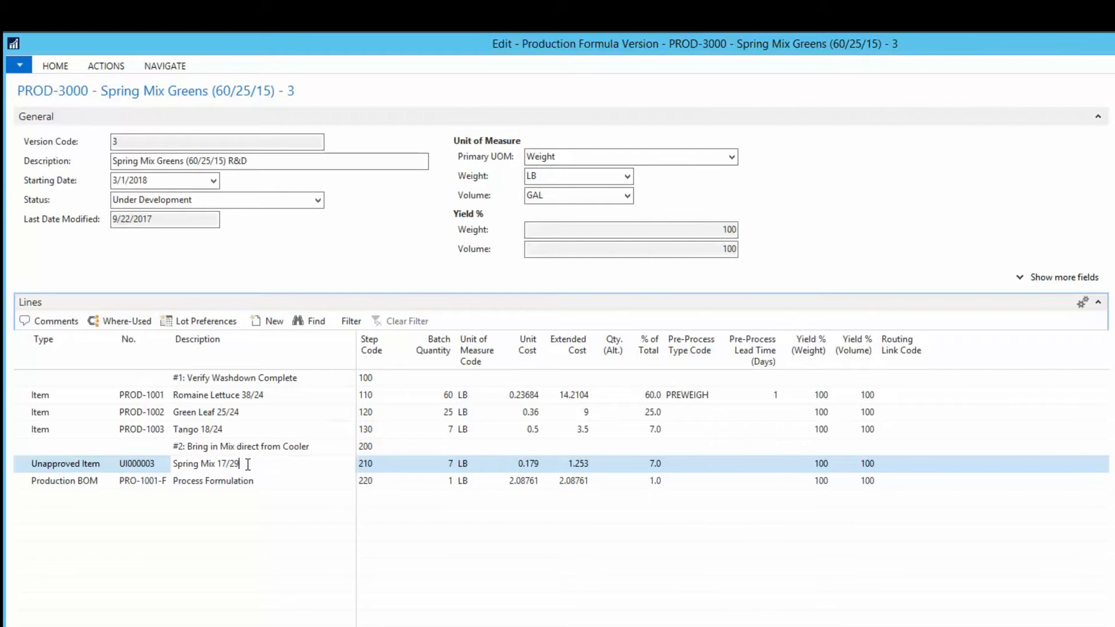
{"action": "left_click", "coordinate": [255, 479]}
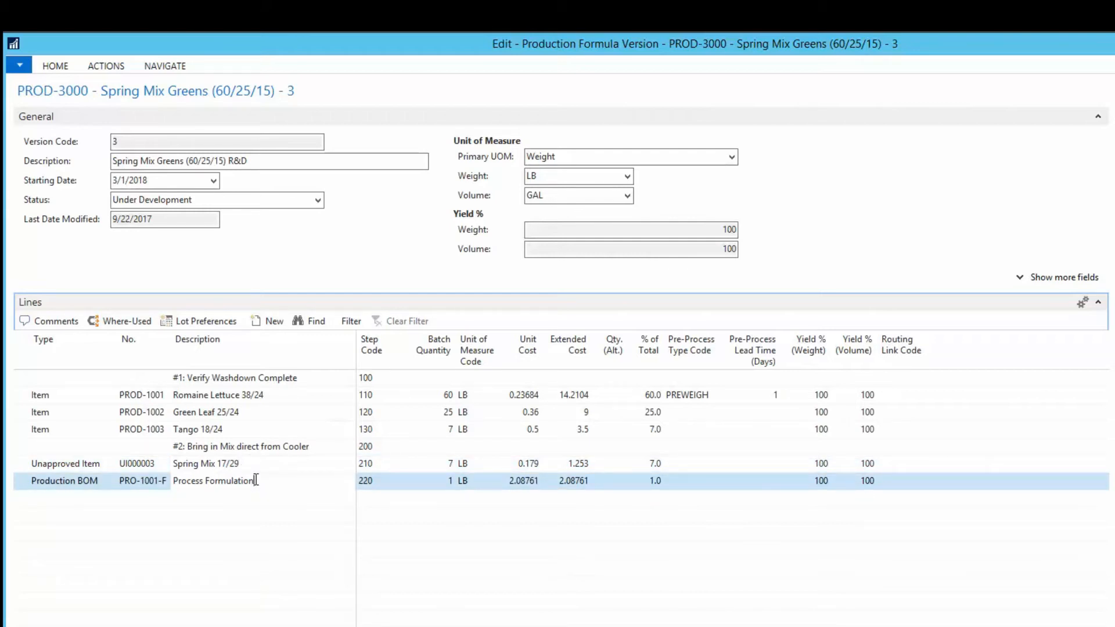
Examine the equipment and the costs set up for the formula version, collapsing each section after viewing
{"action": "left_click", "coordinate": [1098, 302]}
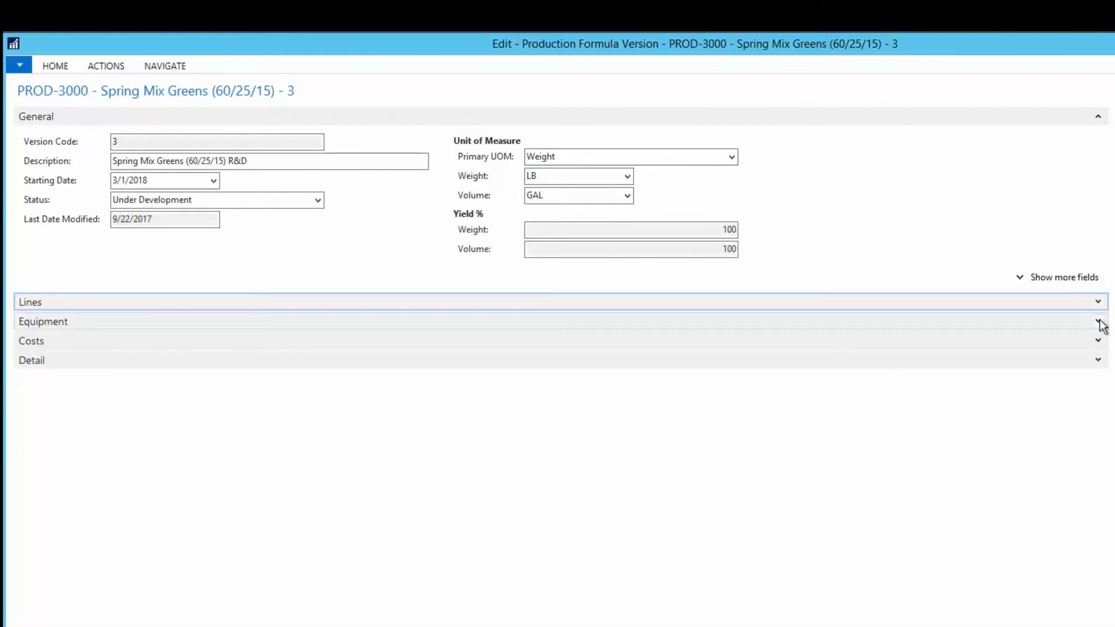
{"action": "left_click", "coordinate": [1099, 323]}
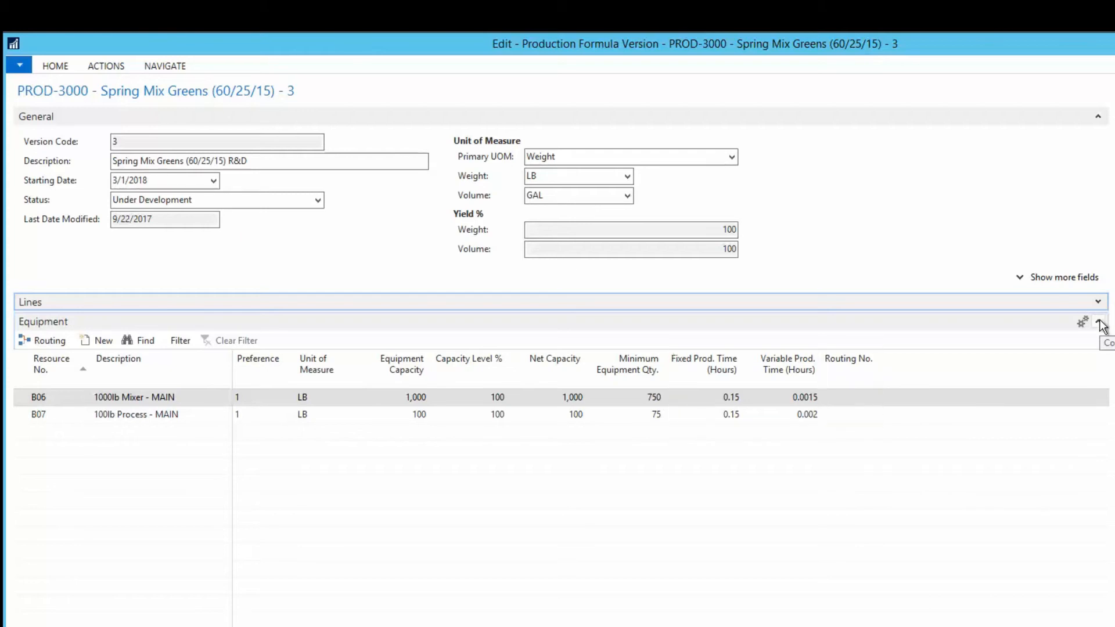
{"action": "left_click", "coordinate": [1099, 322]}
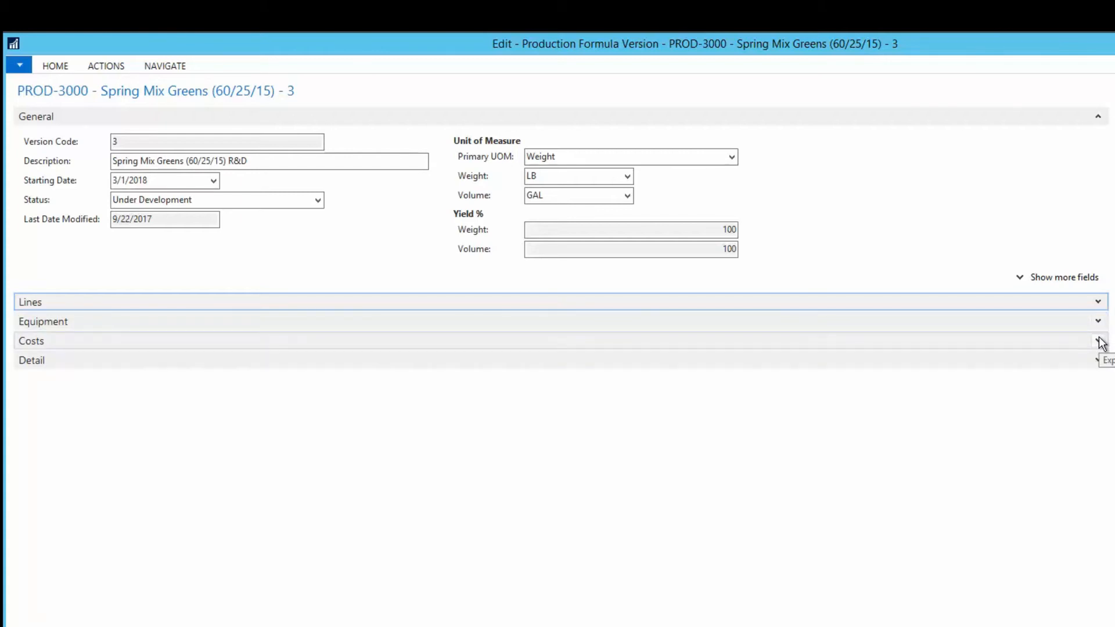
{"action": "left_click", "coordinate": [1100, 341]}
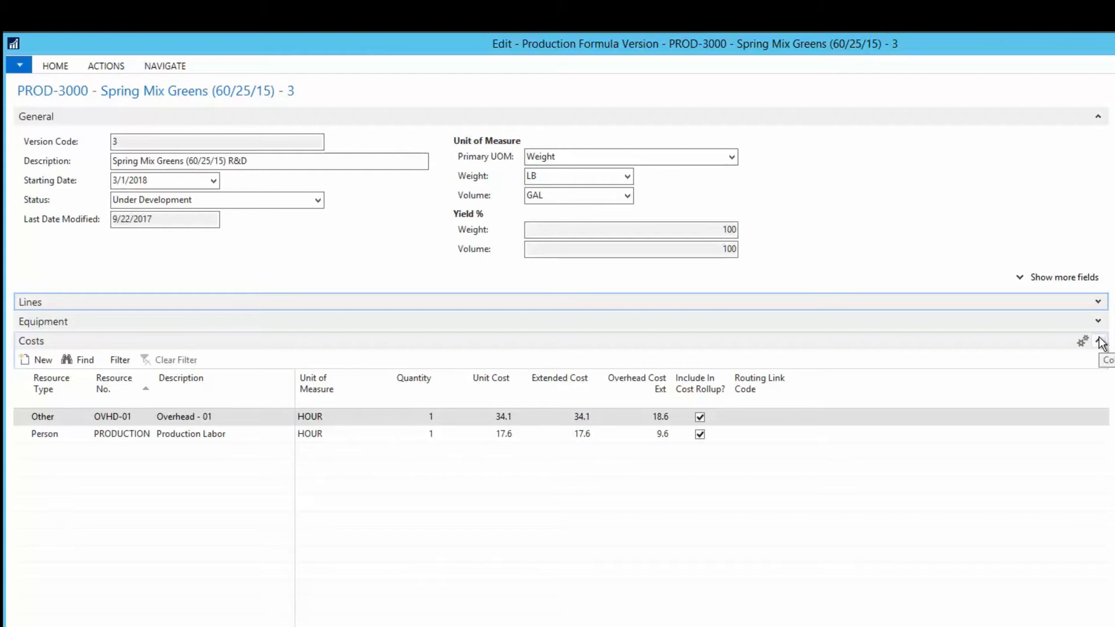
{"action": "left_click", "coordinate": [1101, 342]}
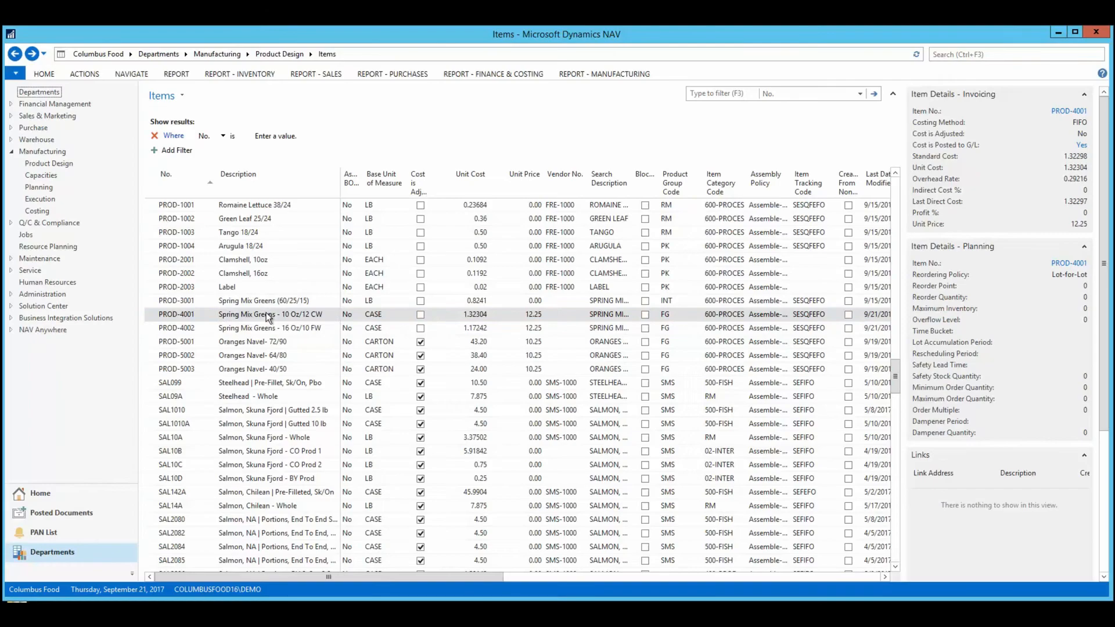
Open the item card of PROD-4001 and bring up the version details of its production BOM PROD-4000
{"action": "left_click", "coordinate": [266, 316]}
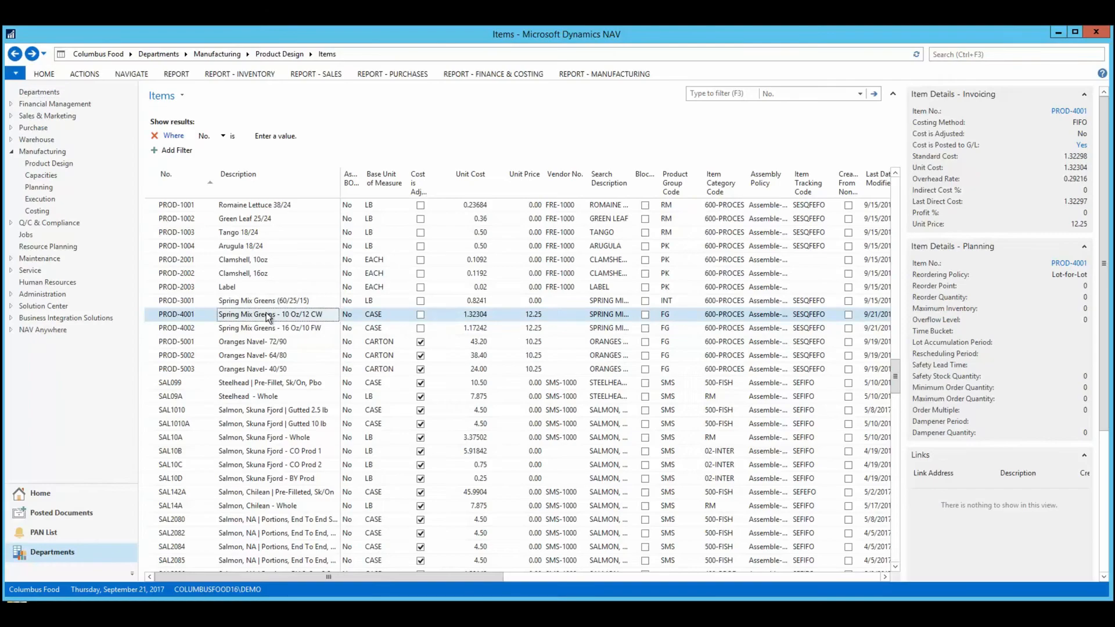
{"action": "double_click", "coordinate": [267, 317]}
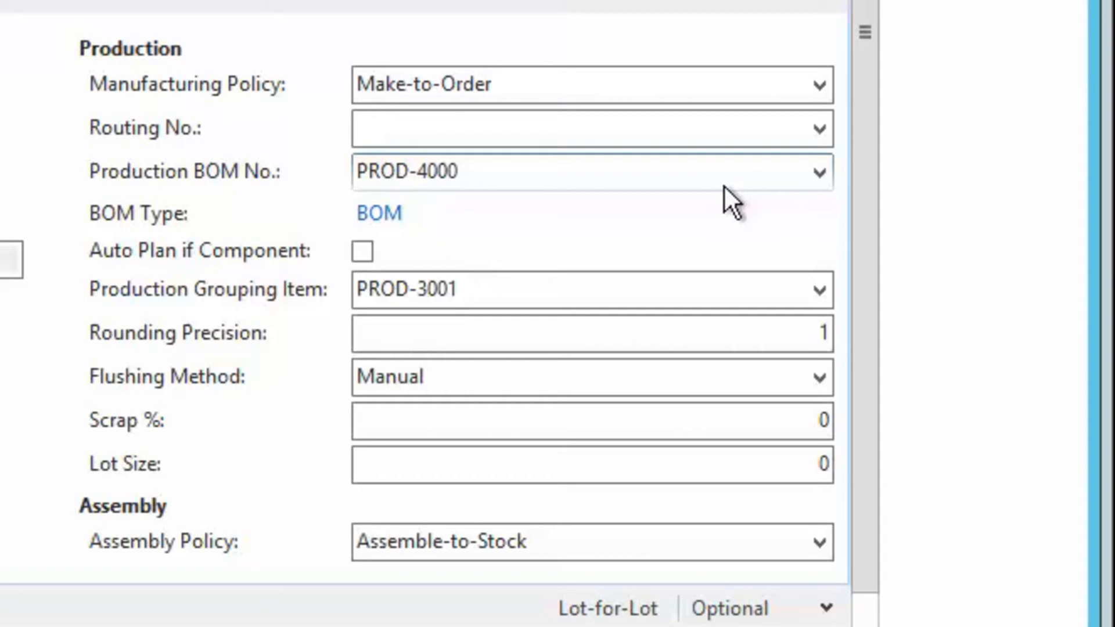
{"action": "left_click", "coordinate": [819, 173]}
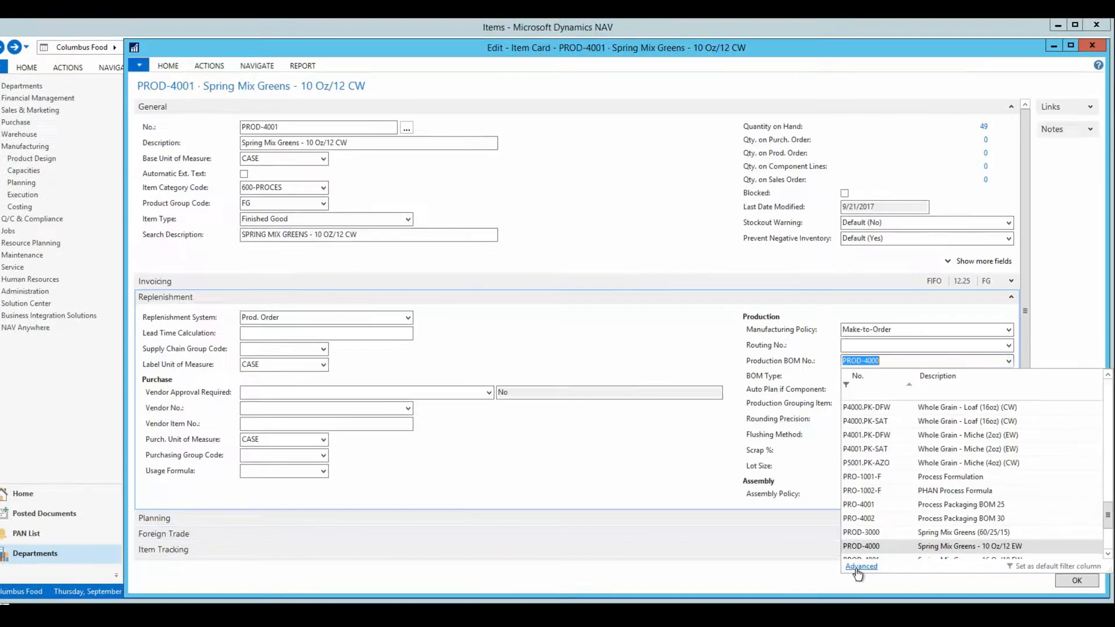
{"action": "left_click", "coordinate": [859, 567]}
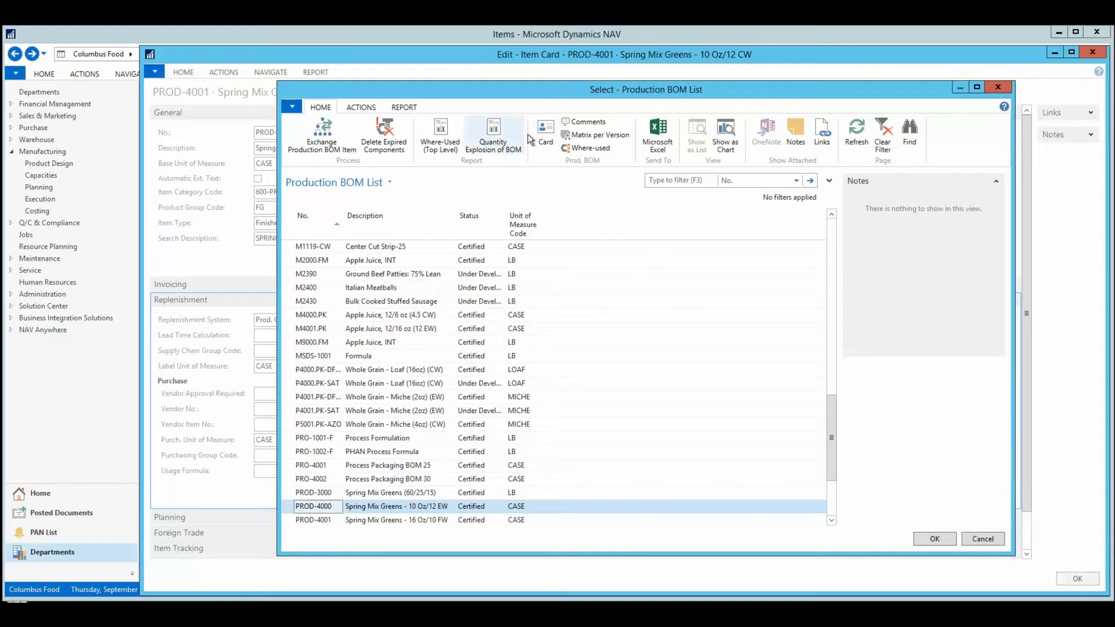
{"action": "left_click", "coordinate": [542, 131]}
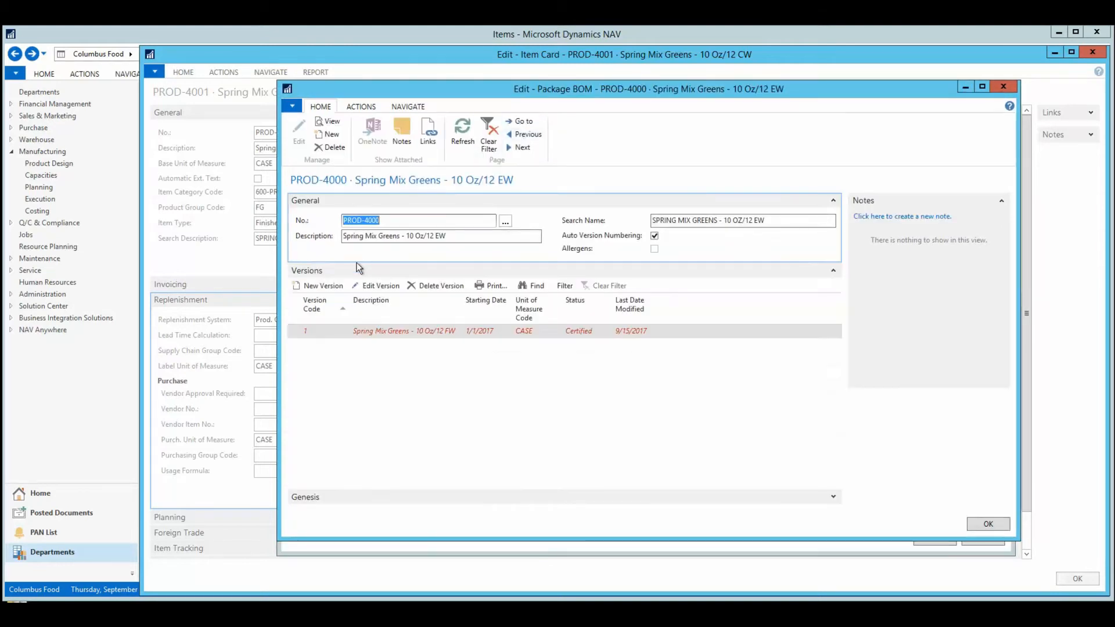
{"action": "left_click", "coordinate": [378, 286]}
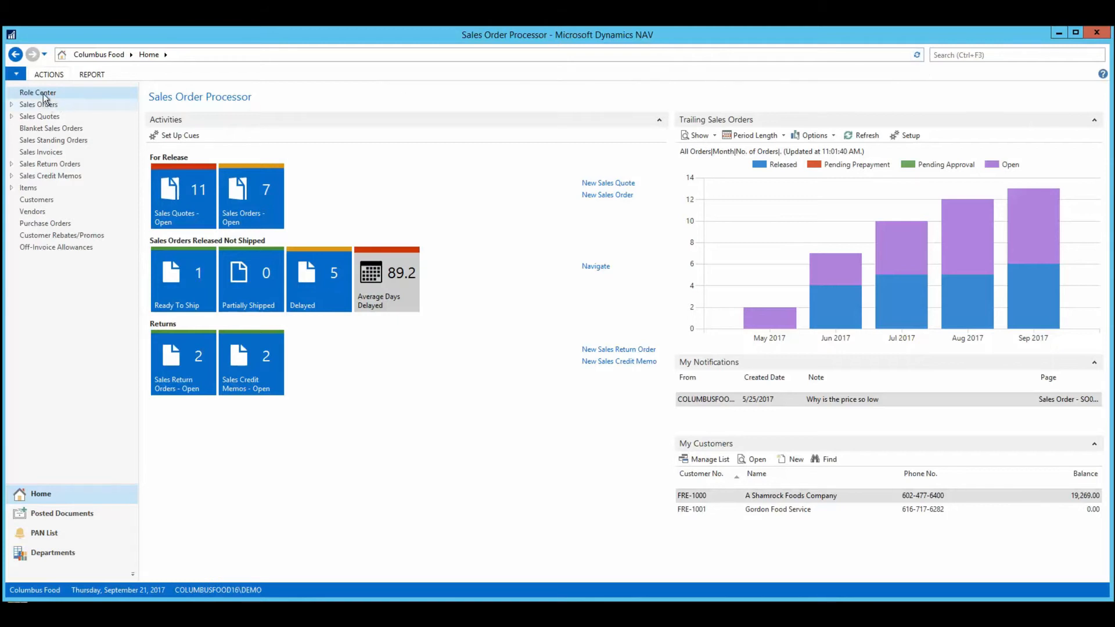
Search for the Batch Planning Worksheet and open it
{"action": "left_click", "coordinate": [937, 54]}
{"action": "type", "text": "Batch Planning Worksheet"}
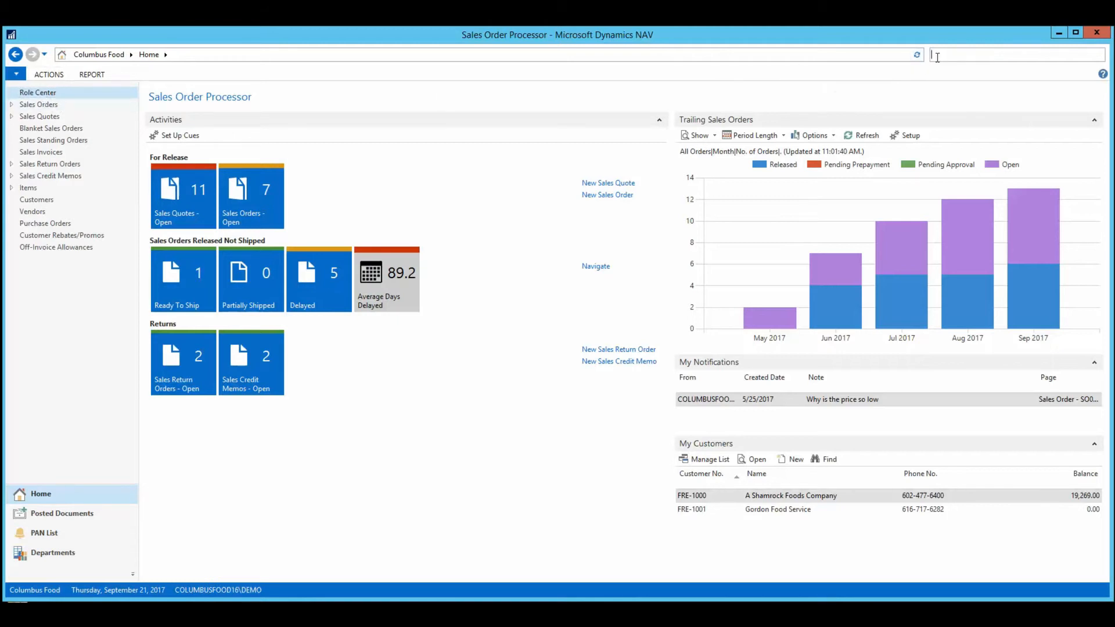
{"action": "left_click", "coordinate": [901, 71]}
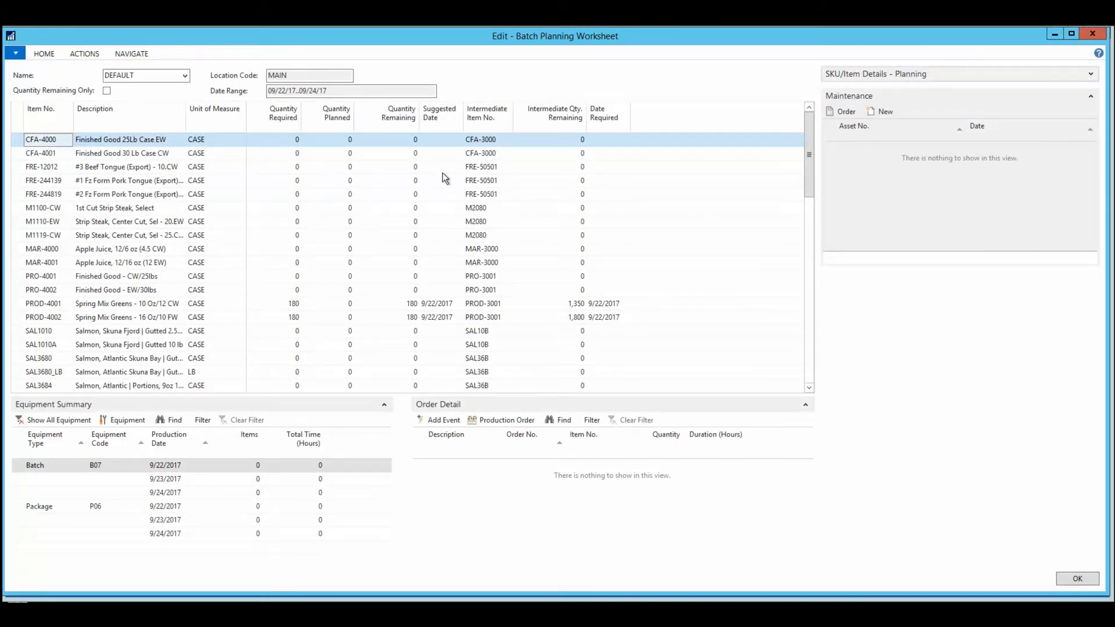
Start planning item PROD-4001 from the worksheet and include both PROD-4001 and PROD-4002 in the plan
{"action": "left_click", "coordinate": [158, 299]}
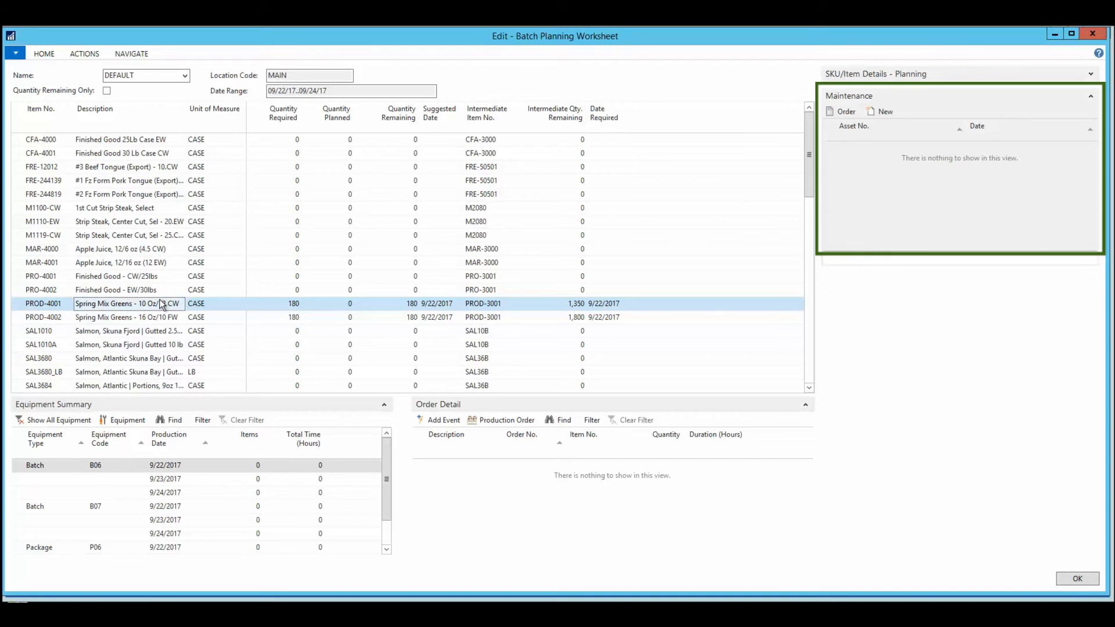
{"action": "left_click", "coordinate": [79, 55]}
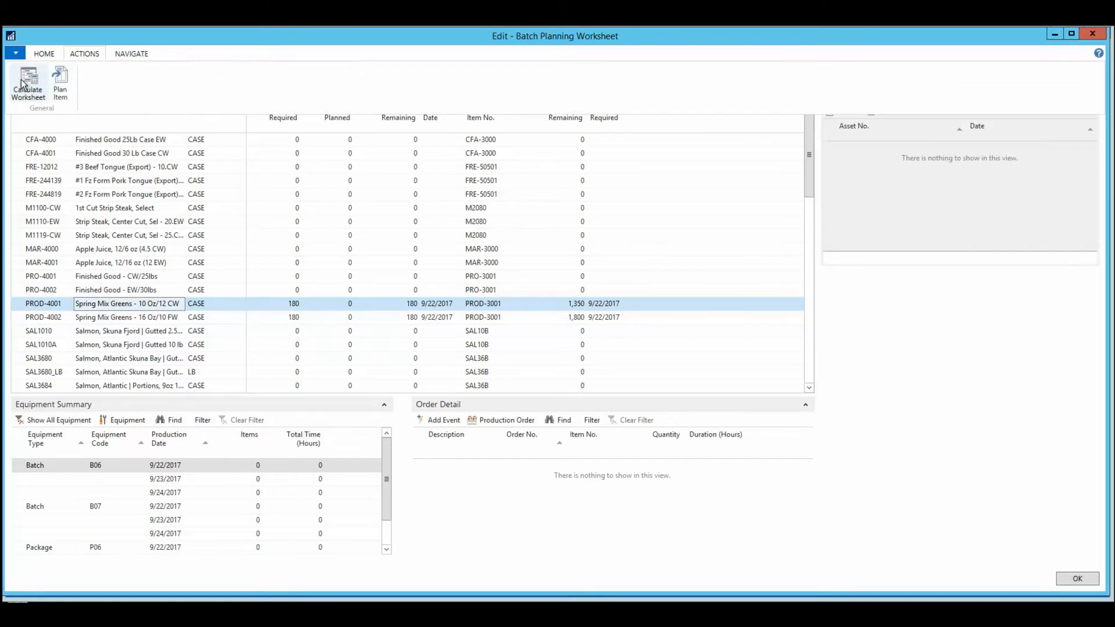
{"action": "left_click", "coordinate": [61, 86]}
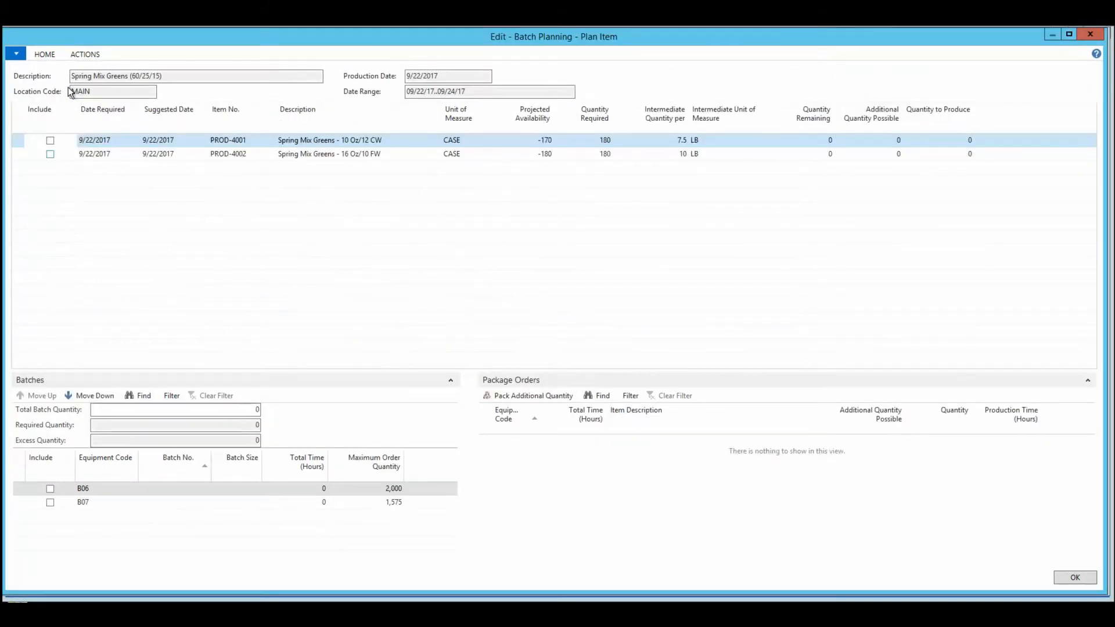
{"action": "left_click", "coordinate": [51, 141]}
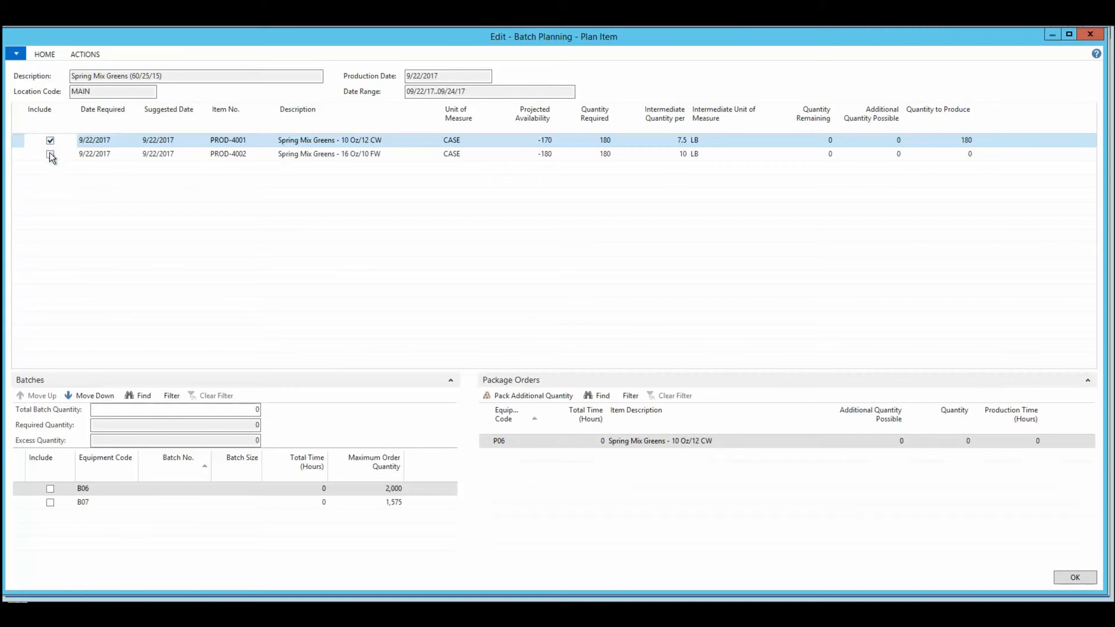
{"action": "left_click", "coordinate": [50, 154]}
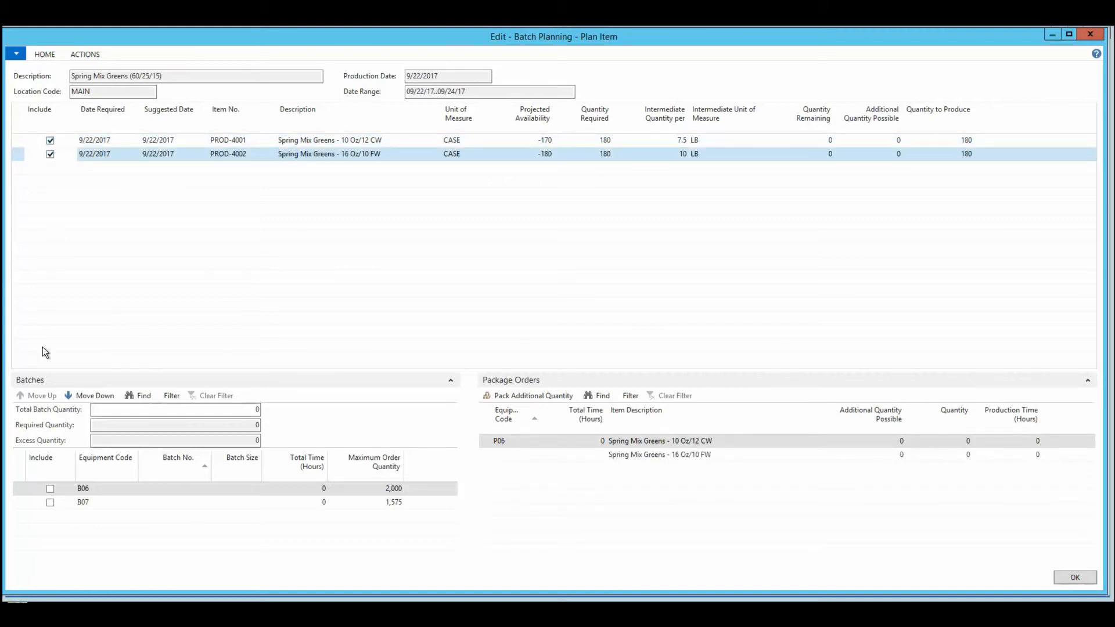
Try equipment B07 alone and combined with B06 for the batches, and keep only B06 included
{"action": "left_click", "coordinate": [49, 503]}
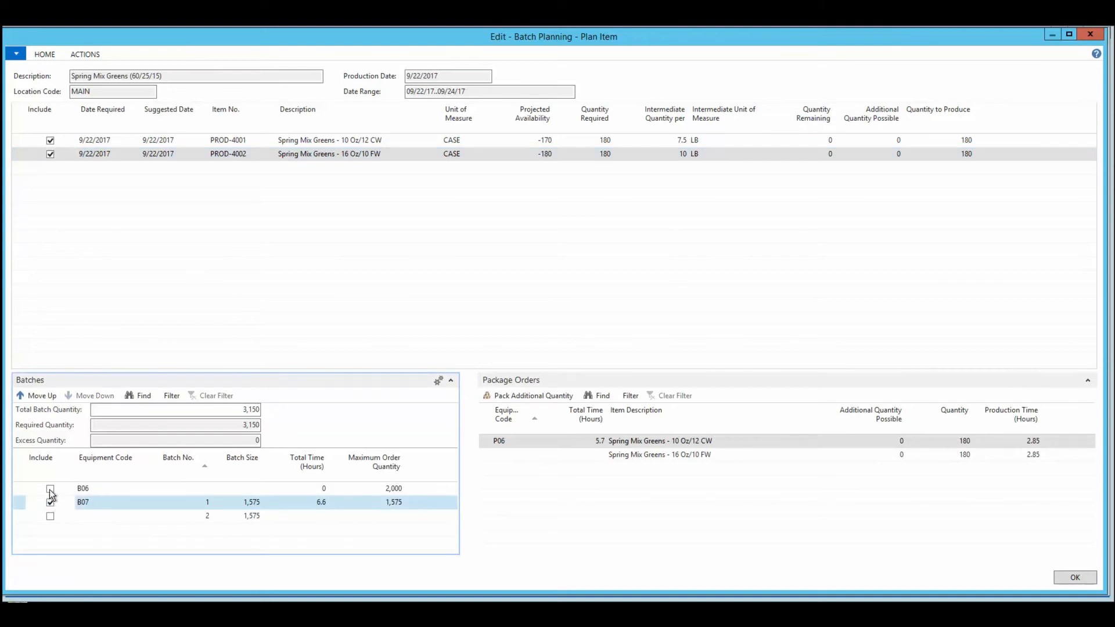
{"action": "left_click", "coordinate": [50, 489]}
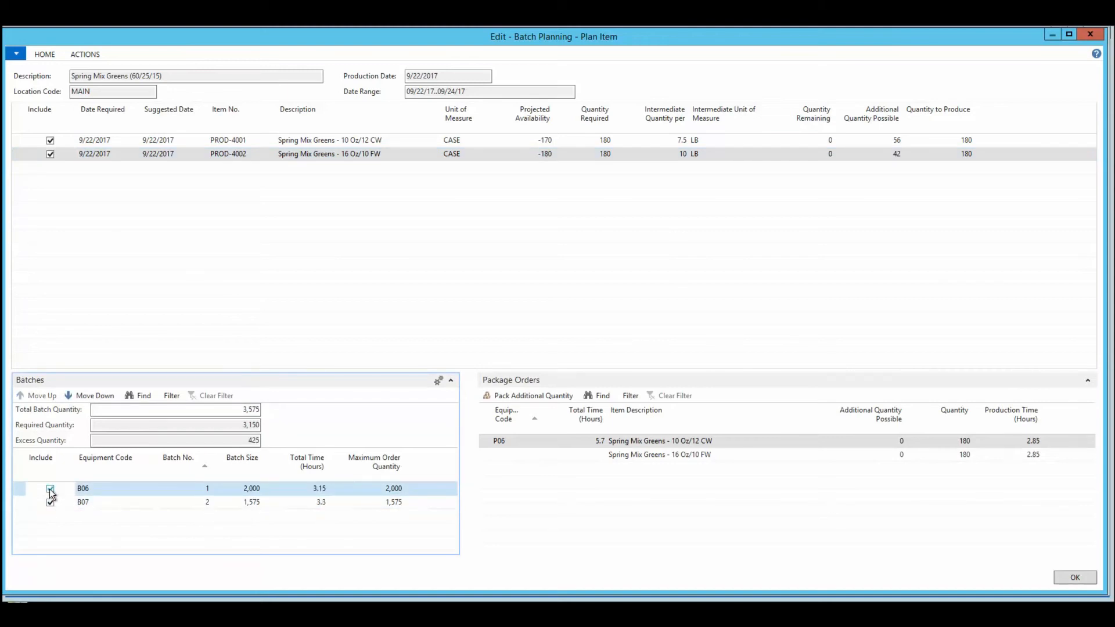
{"action": "left_click", "coordinate": [50, 502]}
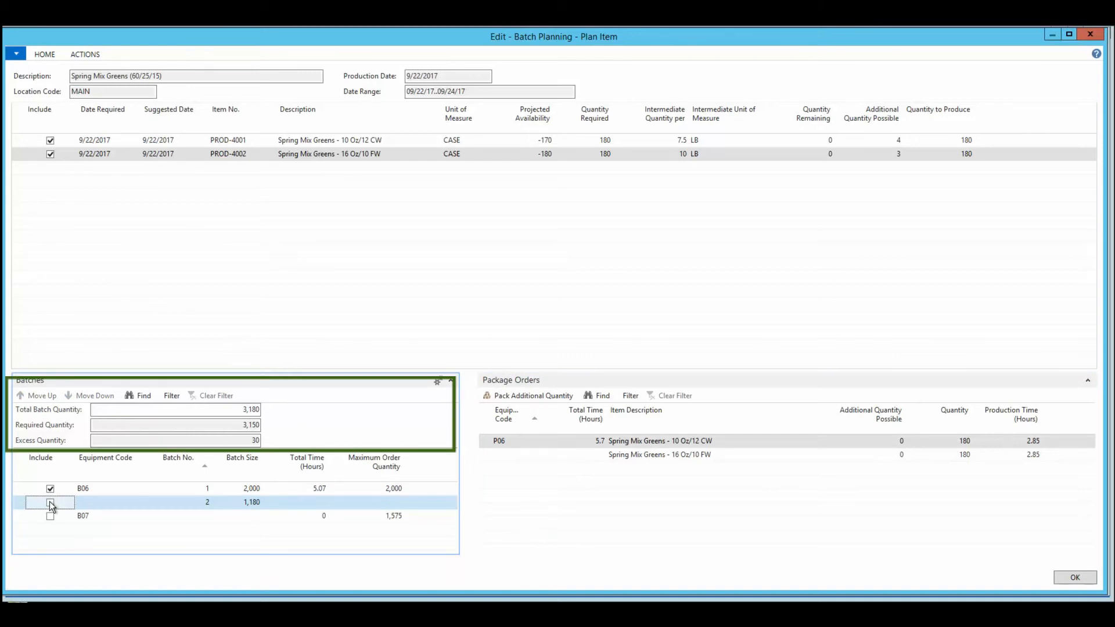
Set the quantity to produce for PROD-4001 to 184 cases
{"action": "left_click", "coordinate": [945, 140]}
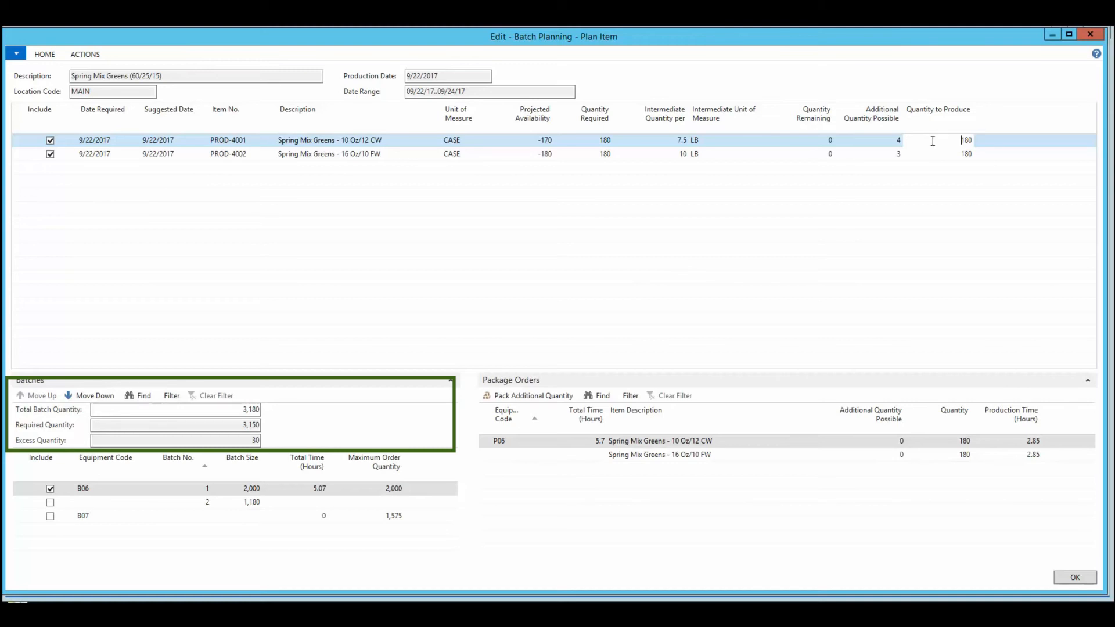
{"action": "key", "text": "Delete"}
{"action": "key", "text": "Delete"}
{"action": "key", "text": "Delete"}
{"action": "type", "text": "1"}
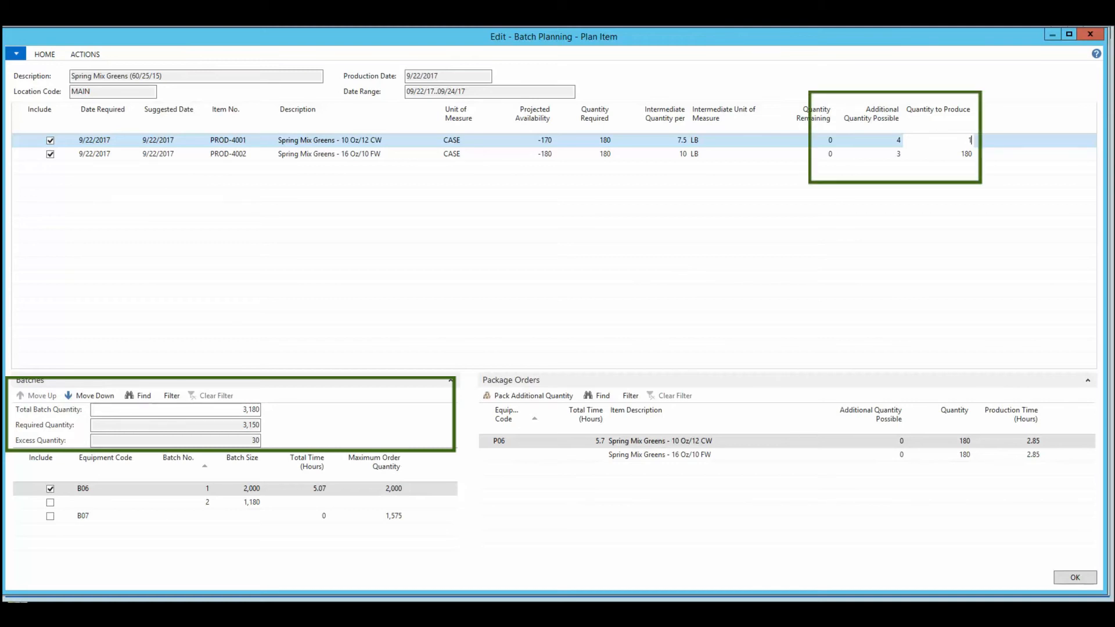
{"action": "type", "text": "84"}
{"action": "key", "text": "Return"}
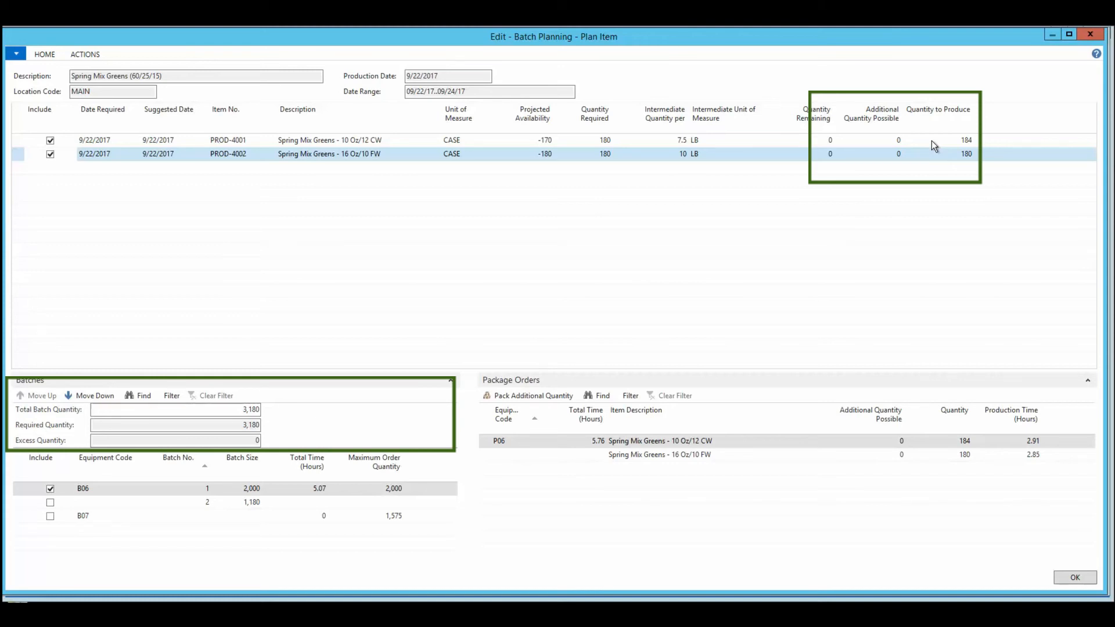
Create the production orders for the planned batch and package items with order status Released
{"action": "left_click", "coordinate": [96, 54]}
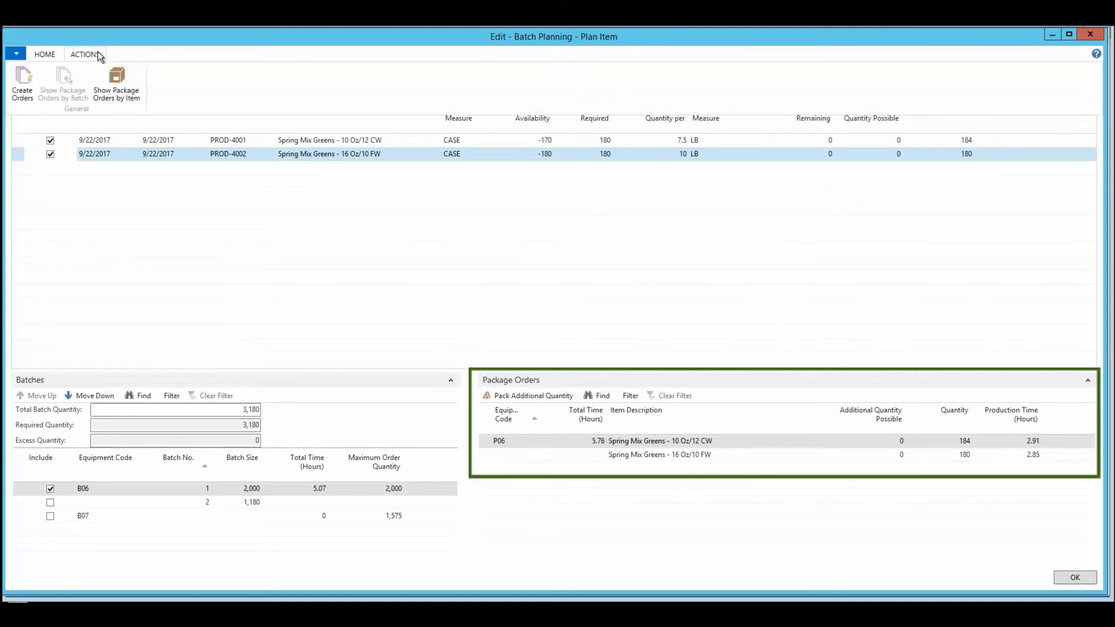
{"action": "left_click", "coordinate": [26, 87]}
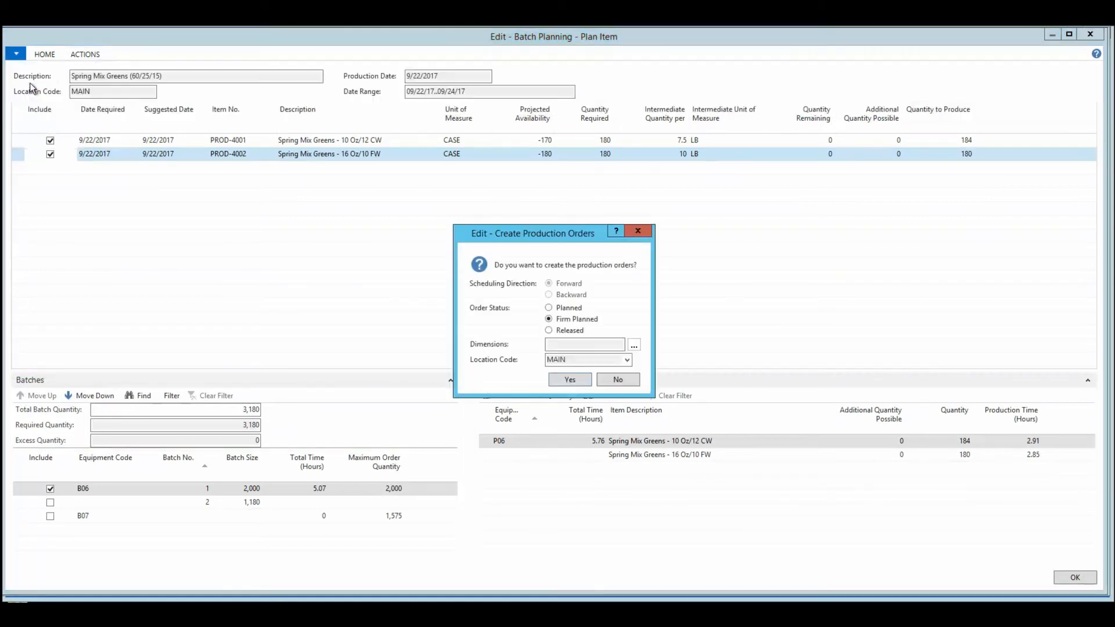
{"action": "left_click", "coordinate": [549, 331]}
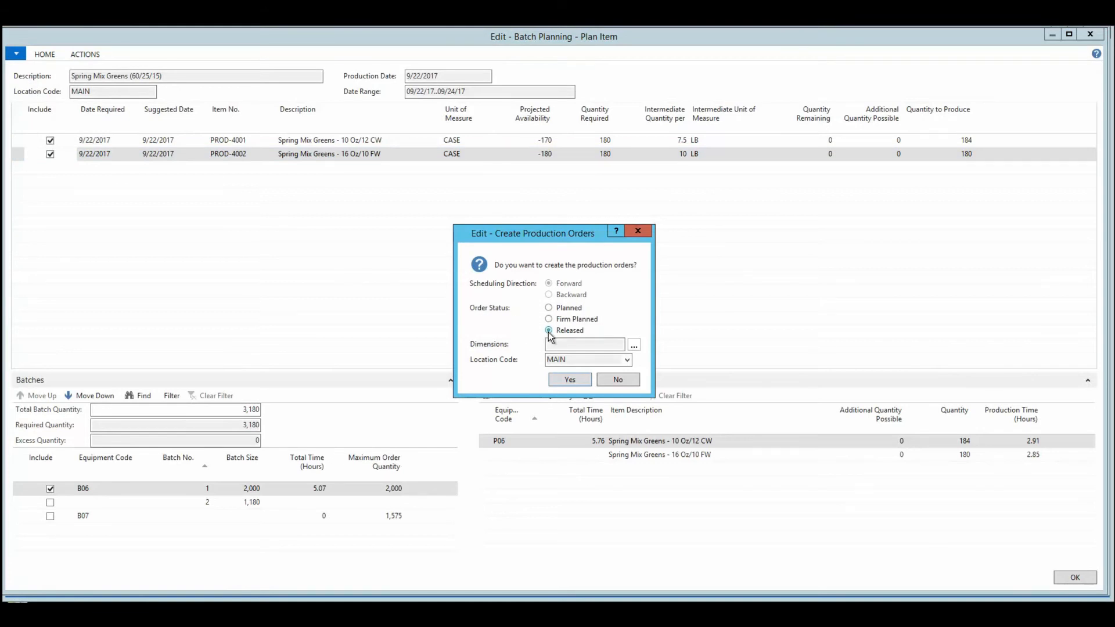
{"action": "left_click", "coordinate": [567, 380]}
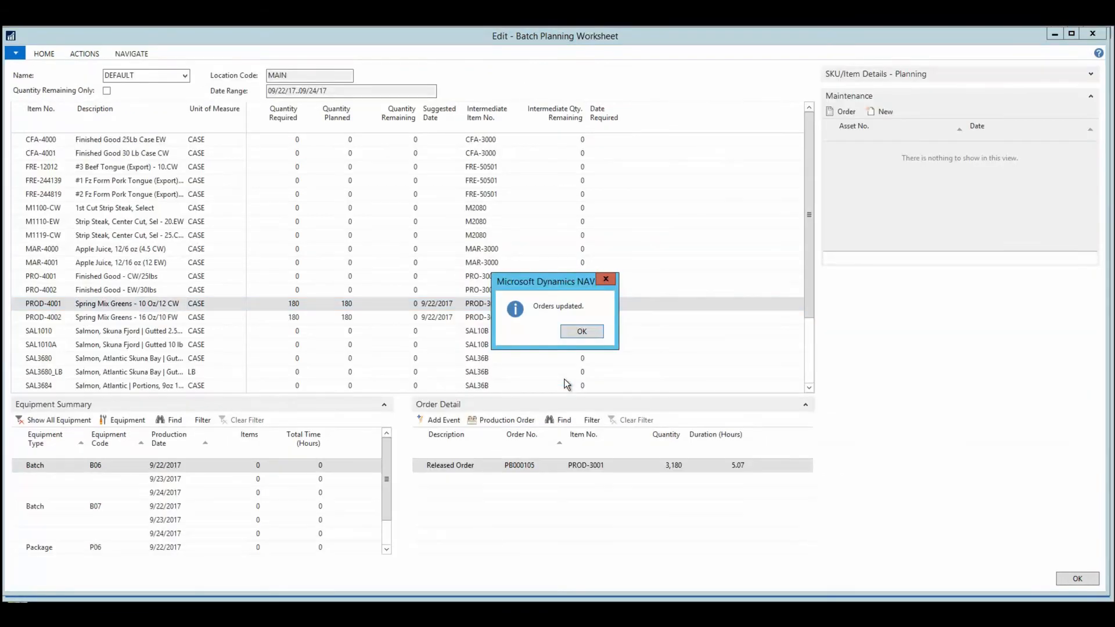
Close the planning worksheet and open the Batch Reporting page from the Role Center
{"action": "left_click", "coordinate": [579, 333]}
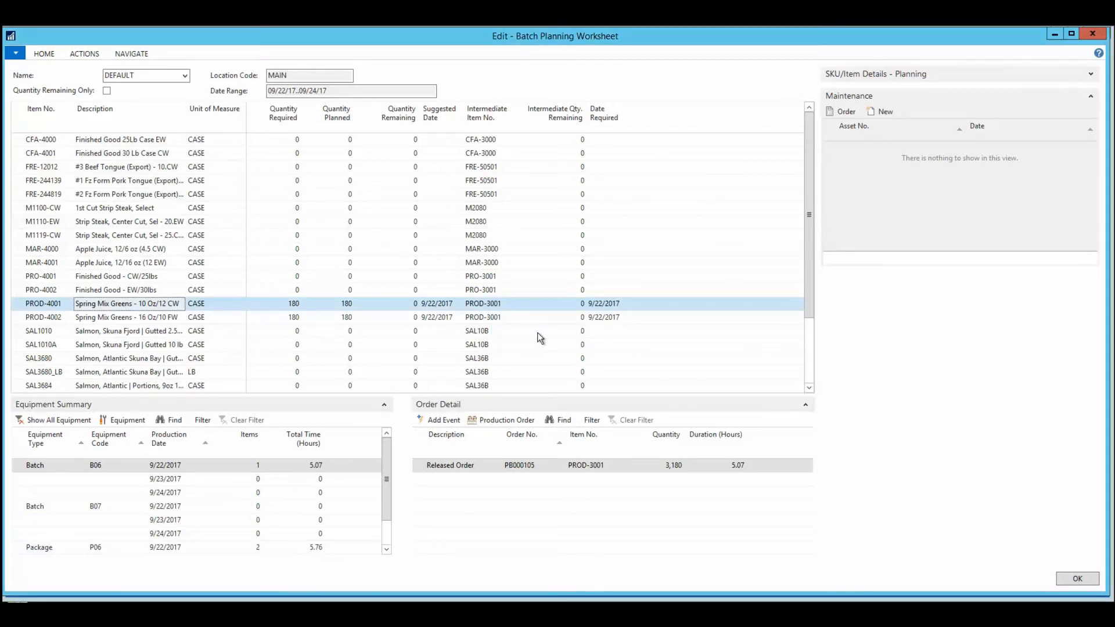
{"action": "key", "text": "Escape"}
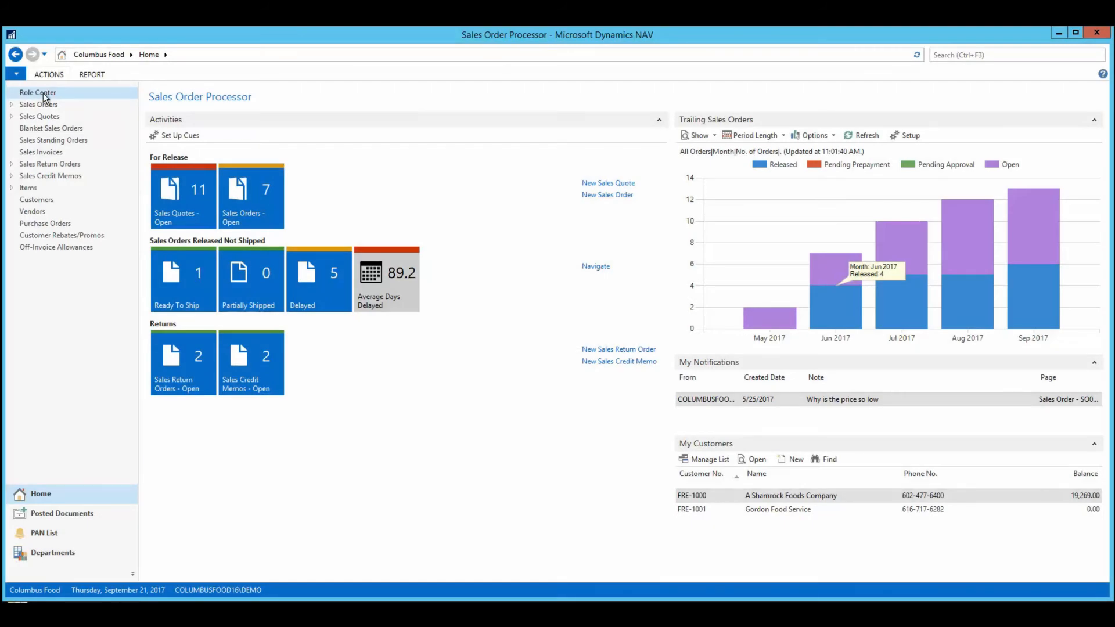
{"action": "left_click", "coordinate": [44, 96]}
{"action": "left_click", "coordinate": [984, 56]}
{"action": "type", "text": "Batch Reporting"}
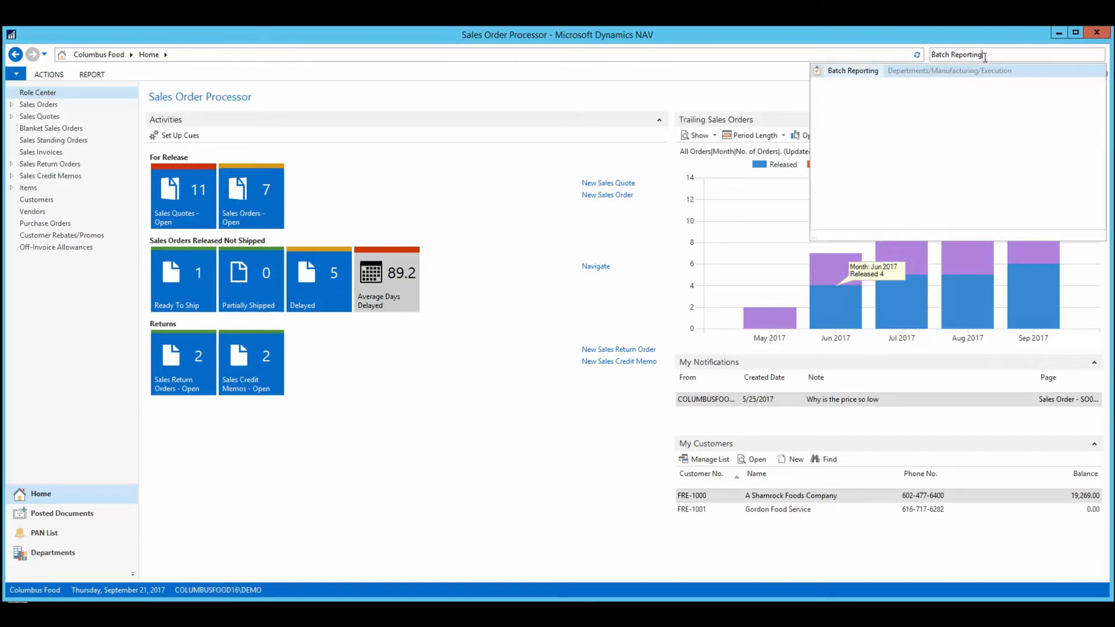
{"action": "left_click", "coordinate": [864, 72]}
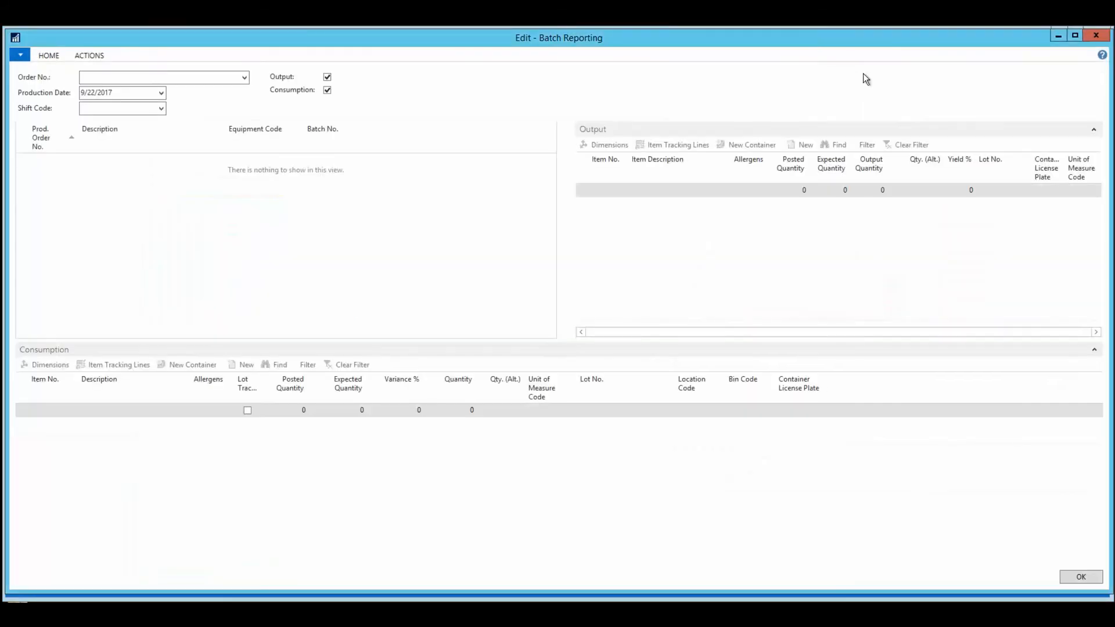
Load the released Spring Mix Greens (60/25/15) production order for reporting by entering its order number
{"action": "left_click", "coordinate": [220, 80]}
{"action": "type", "text": "PB000105"}
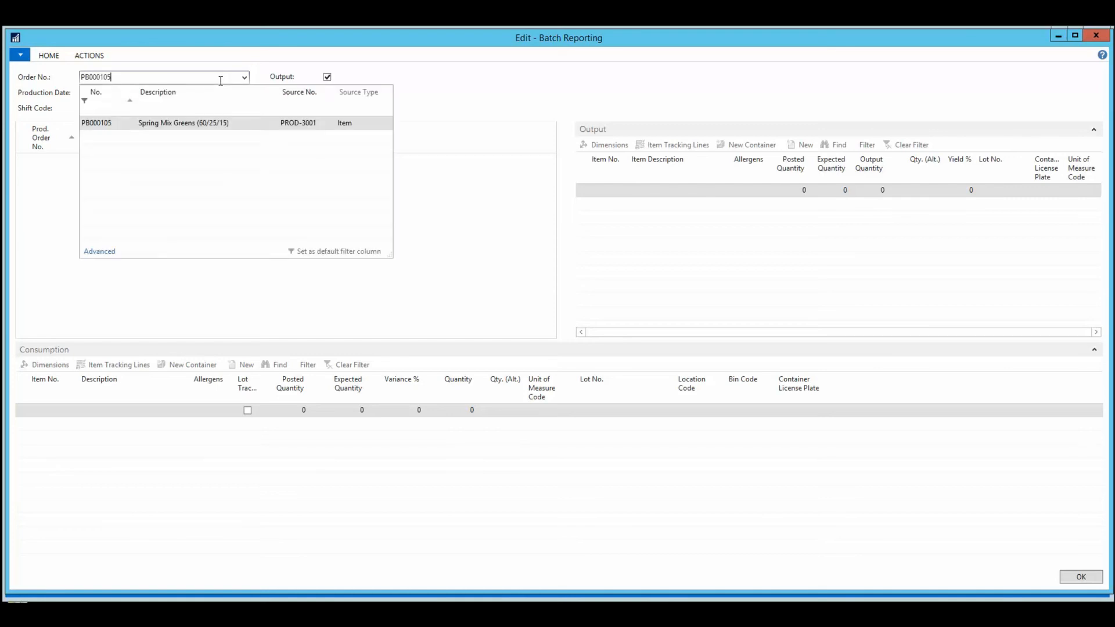
{"action": "key", "text": "Tab"}
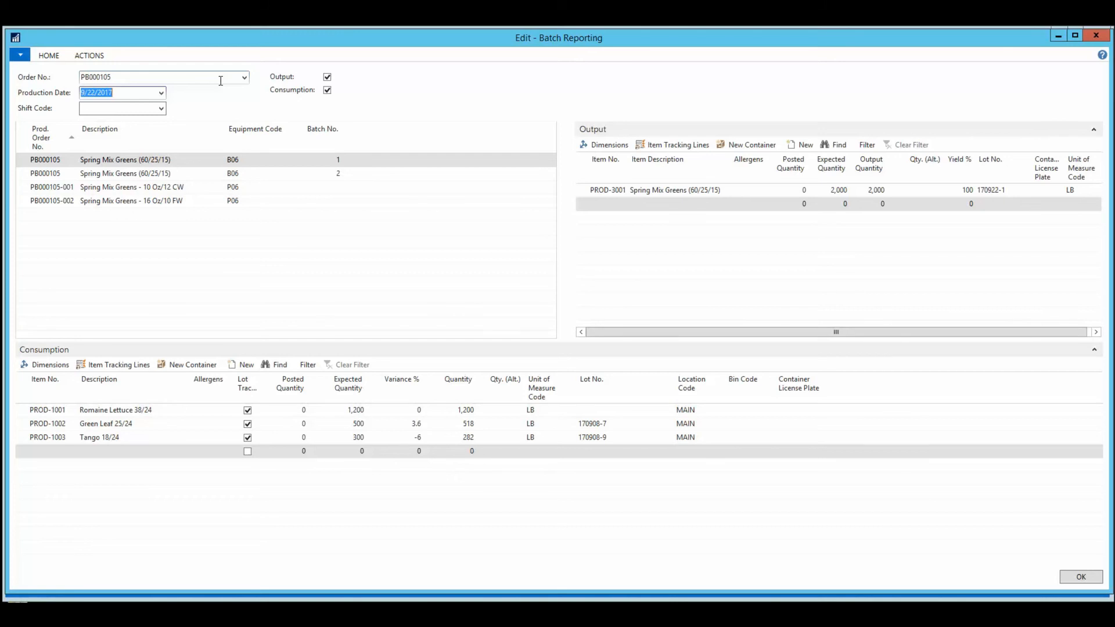
Set the output quantity of PROD-3001 for batch 1 to 2010 LB
{"action": "left_click", "coordinate": [144, 160]}
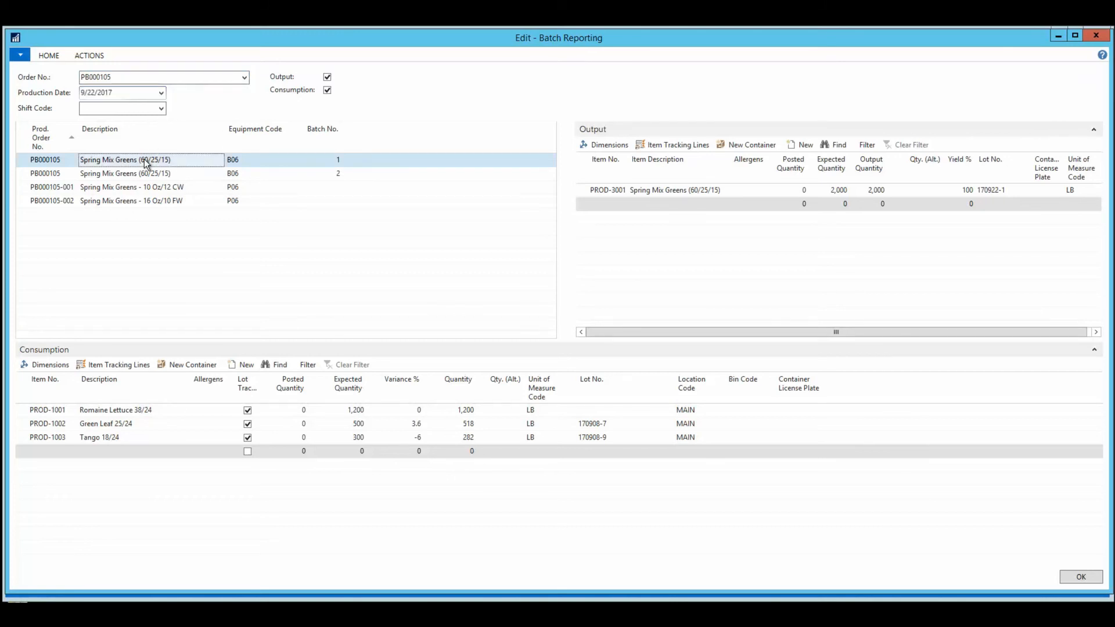
{"action": "left_click", "coordinate": [658, 192]}
{"action": "key", "text": "Tab"}
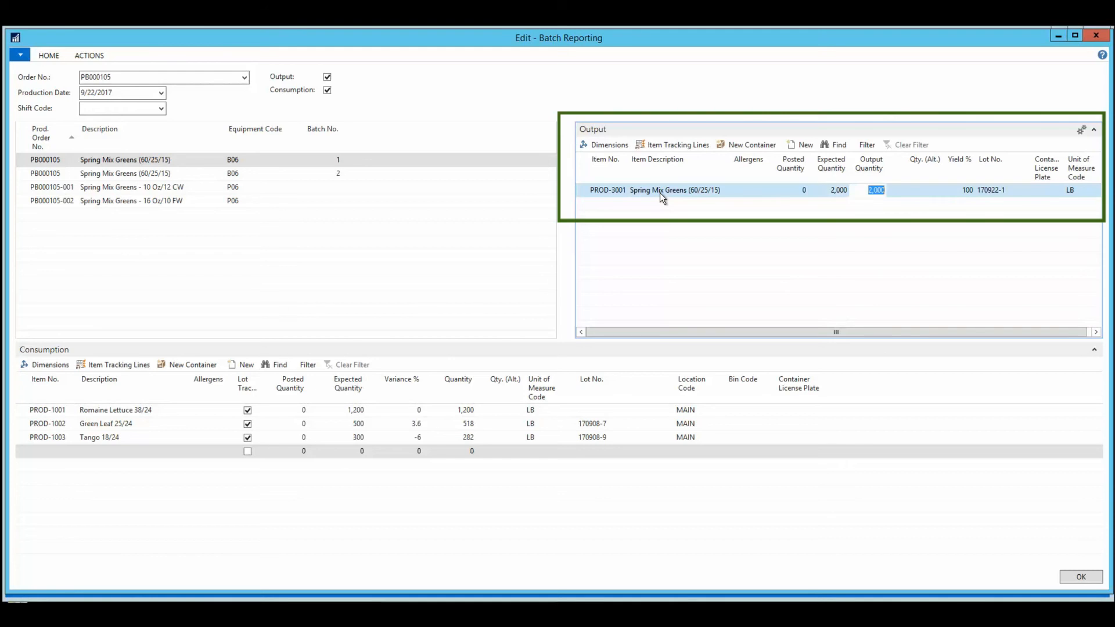
{"action": "type", "text": "2010"}
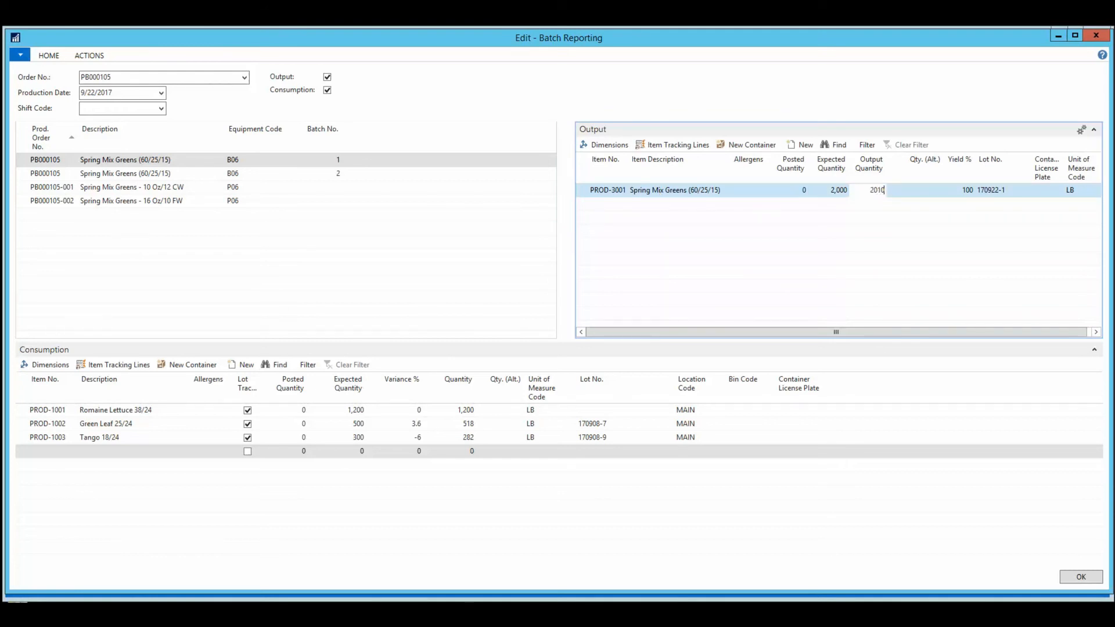
{"action": "key", "text": "Tab"}
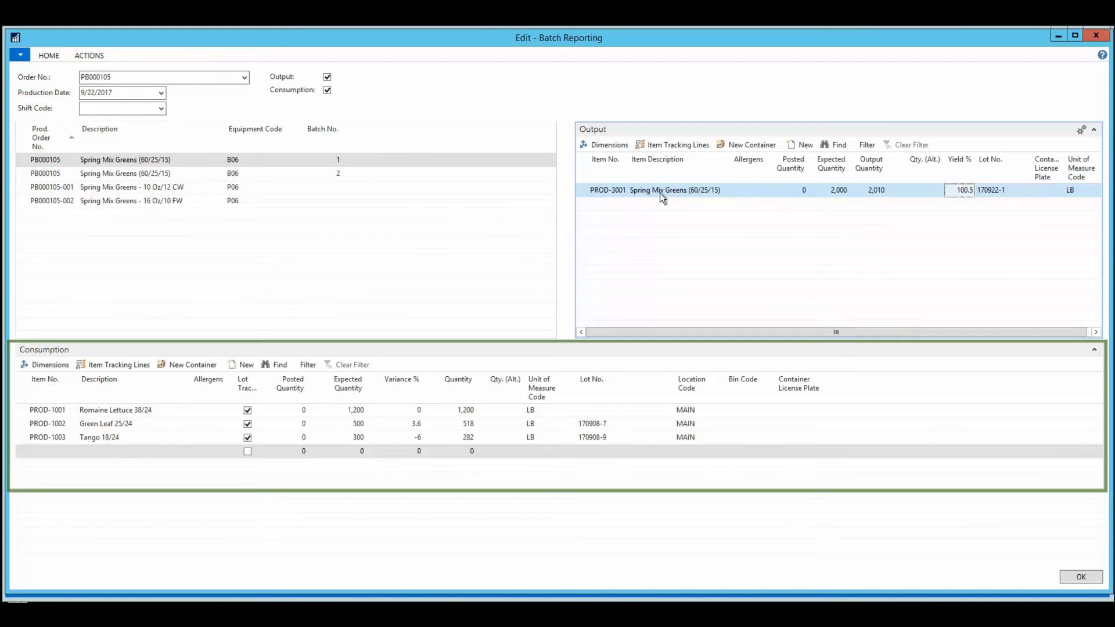
Assign lot 170908-2 to the Romaine Lettuce consumption line of batch 1 and approve its use despite the lot preference violation
{"action": "left_click", "coordinate": [602, 408]}
{"action": "left_click", "coordinate": [667, 410]}
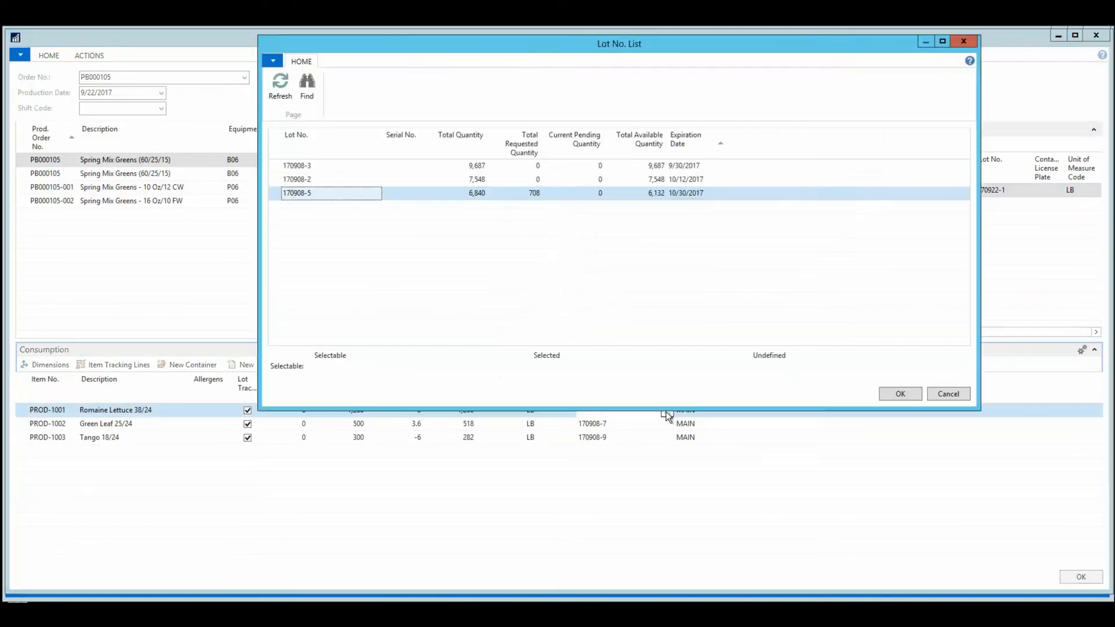
{"action": "left_click", "coordinate": [464, 180]}
{"action": "left_click", "coordinate": [899, 395]}
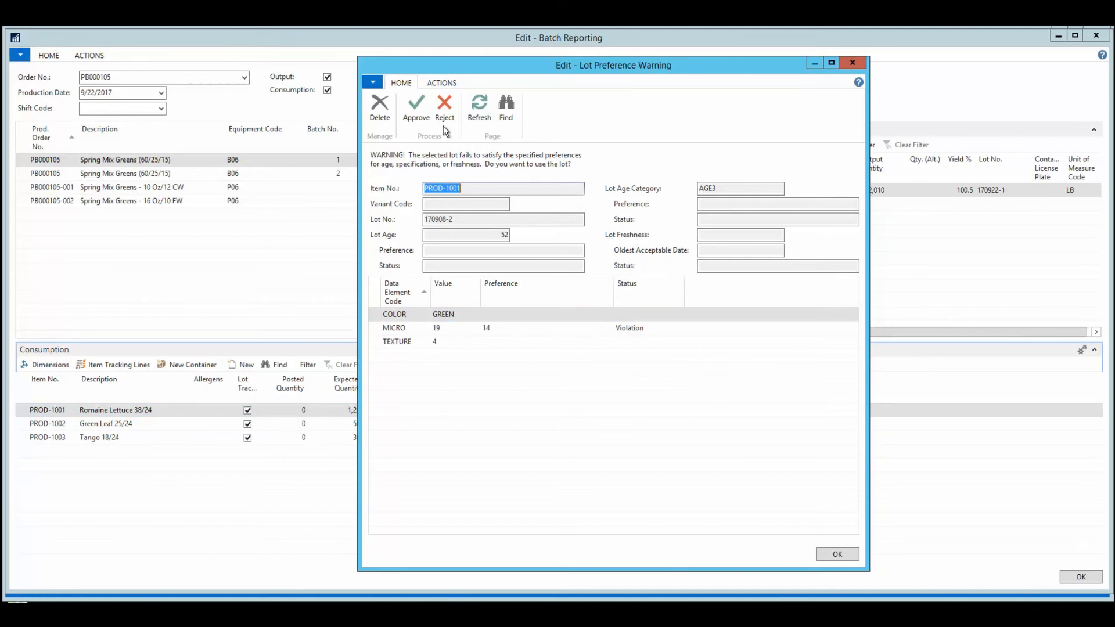
{"action": "left_click", "coordinate": [415, 107]}
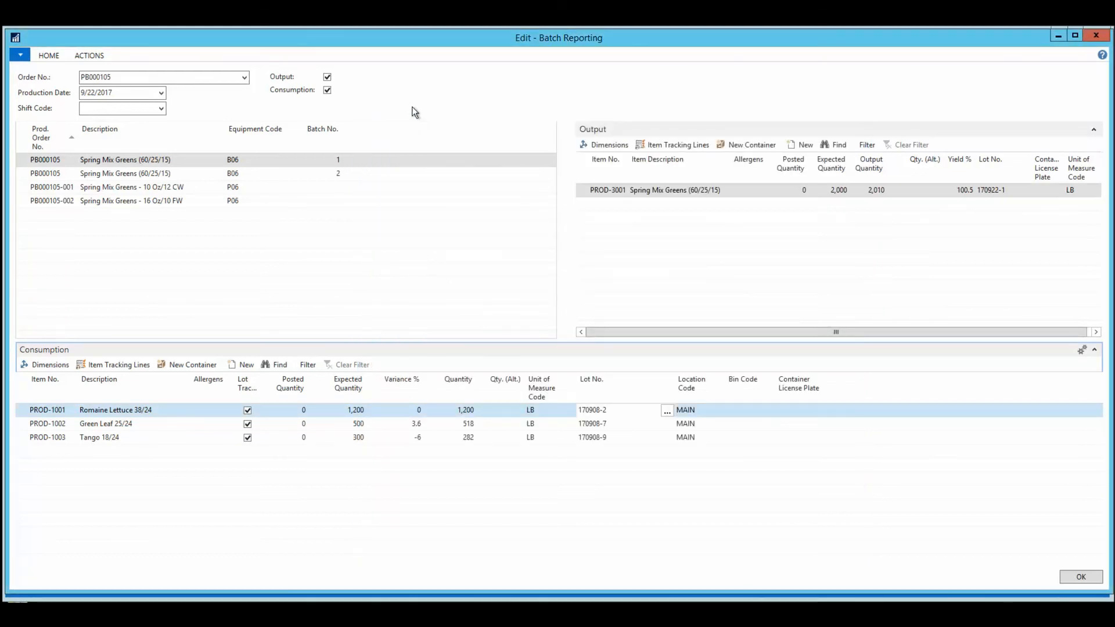
Report the alternate quantity of the PROD-4001 packaging output as 184*7.9 and accept it outside the tolerance
{"action": "left_click", "coordinate": [137, 174]}
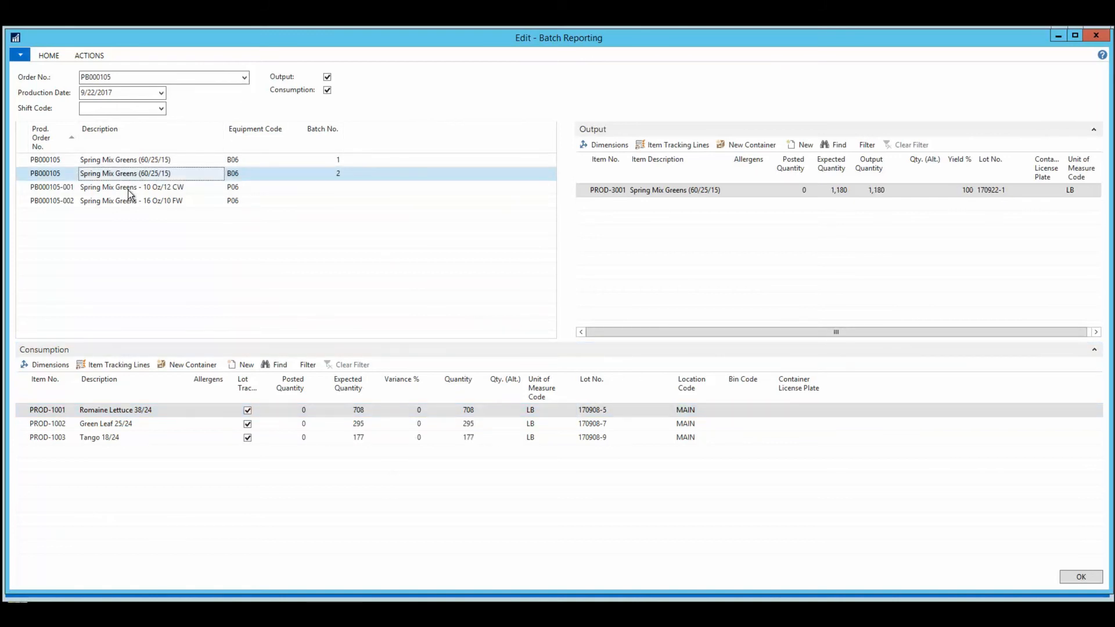
{"action": "left_click", "coordinate": [128, 190]}
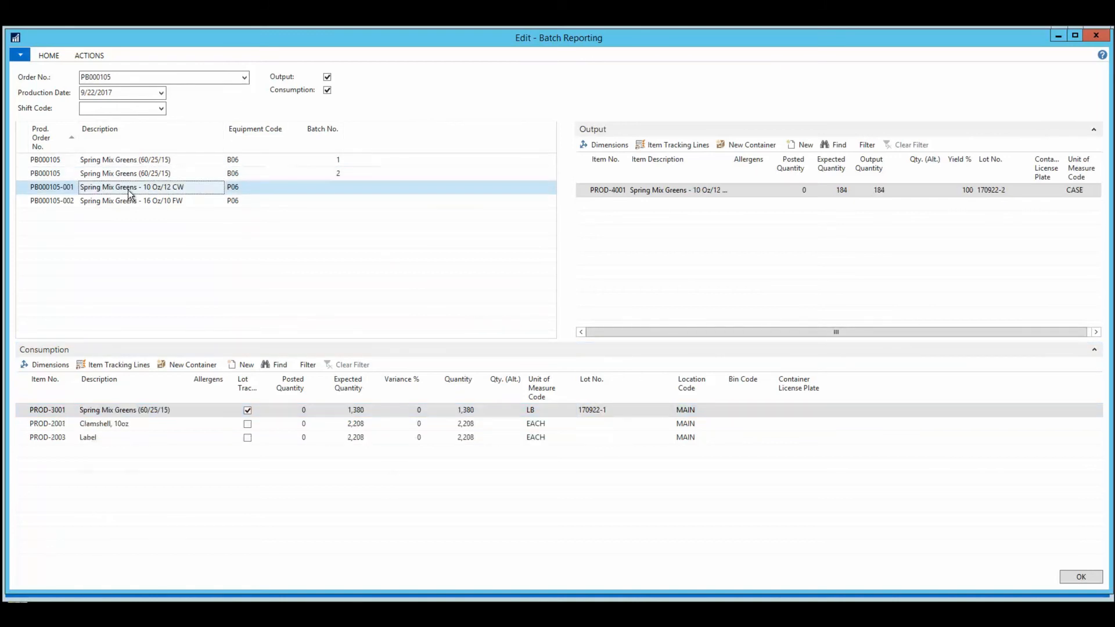
{"action": "left_click", "coordinate": [695, 189]}
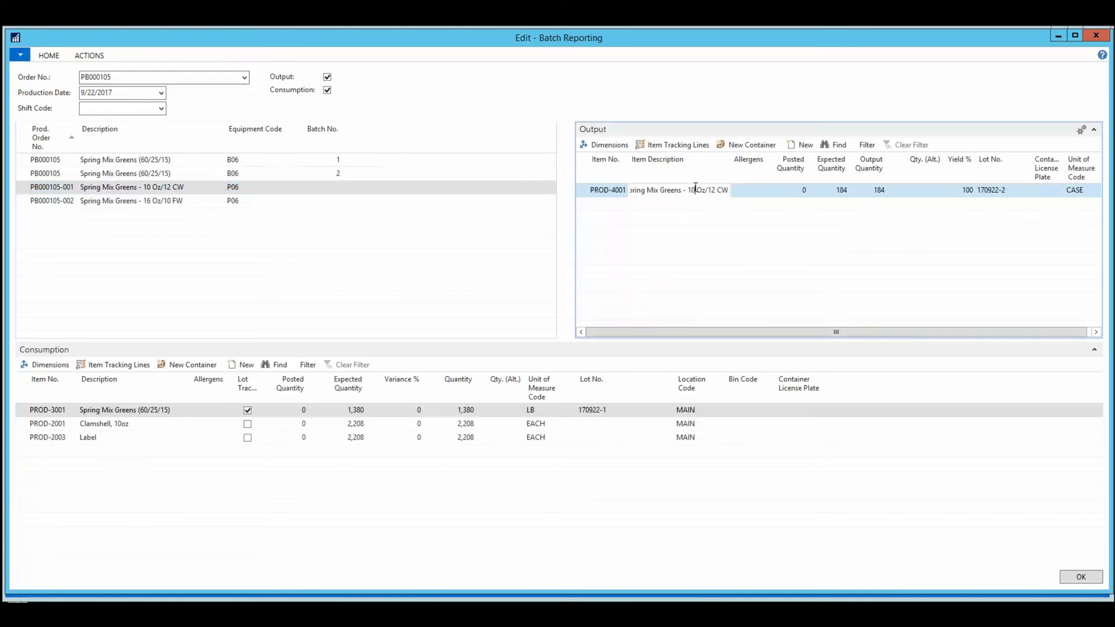
{"action": "key", "text": "Tab"}
{"action": "key", "text": "Tab"}
{"action": "key", "text": "Tab"}
{"action": "key", "text": "Tab"}
{"action": "key", "text": "Tab"}
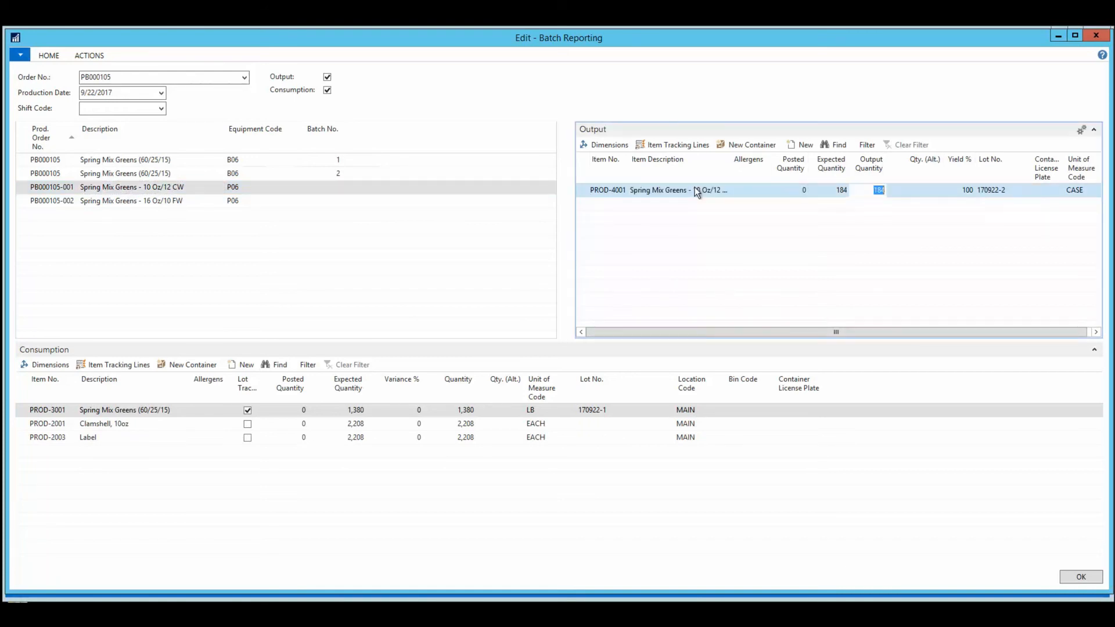
{"action": "type", "text": "184*7"}
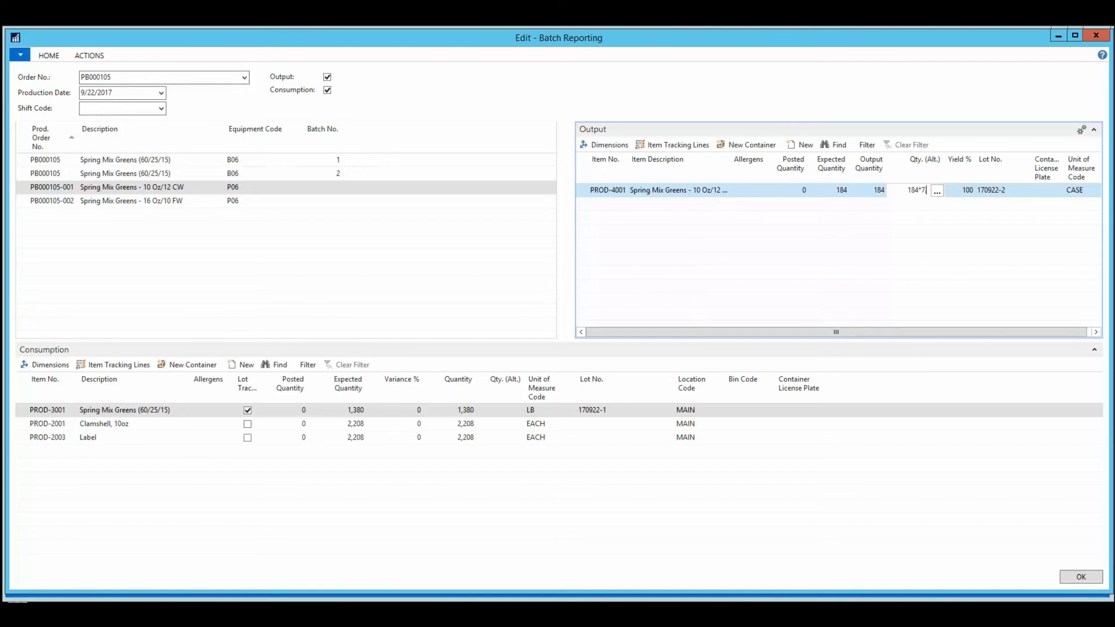
{"action": "type", "text": ".9"}
{"action": "key", "text": "Tab"}
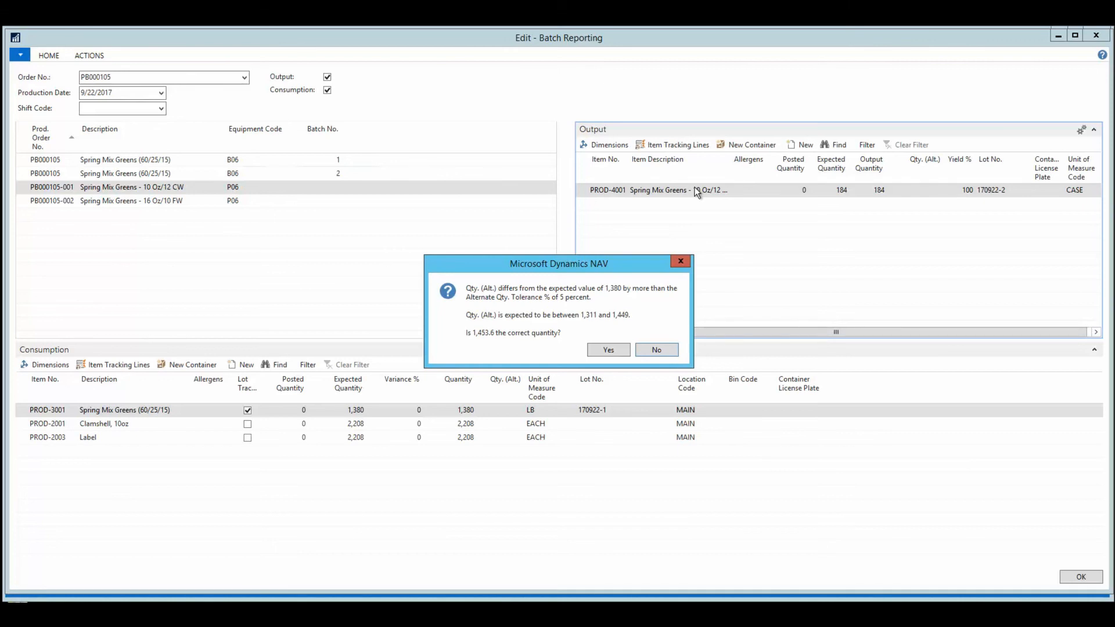
{"action": "left_click", "coordinate": [619, 348]}
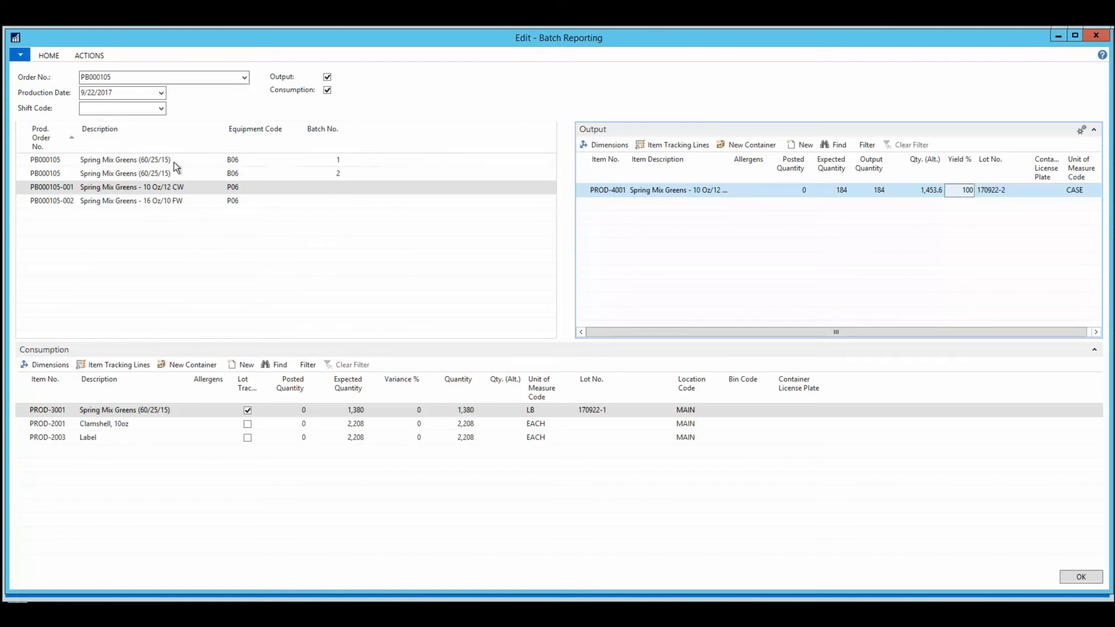
Balance the intermediate quantities by adjusting consumption on the packaging orders
{"action": "left_click", "coordinate": [98, 56]}
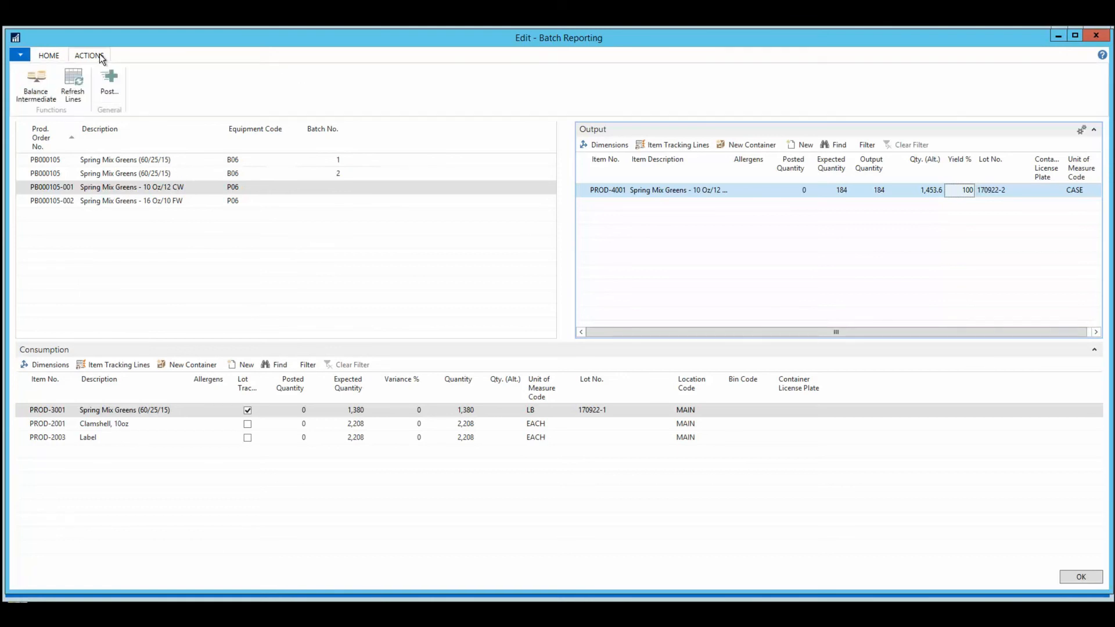
{"action": "left_click", "coordinate": [36, 91]}
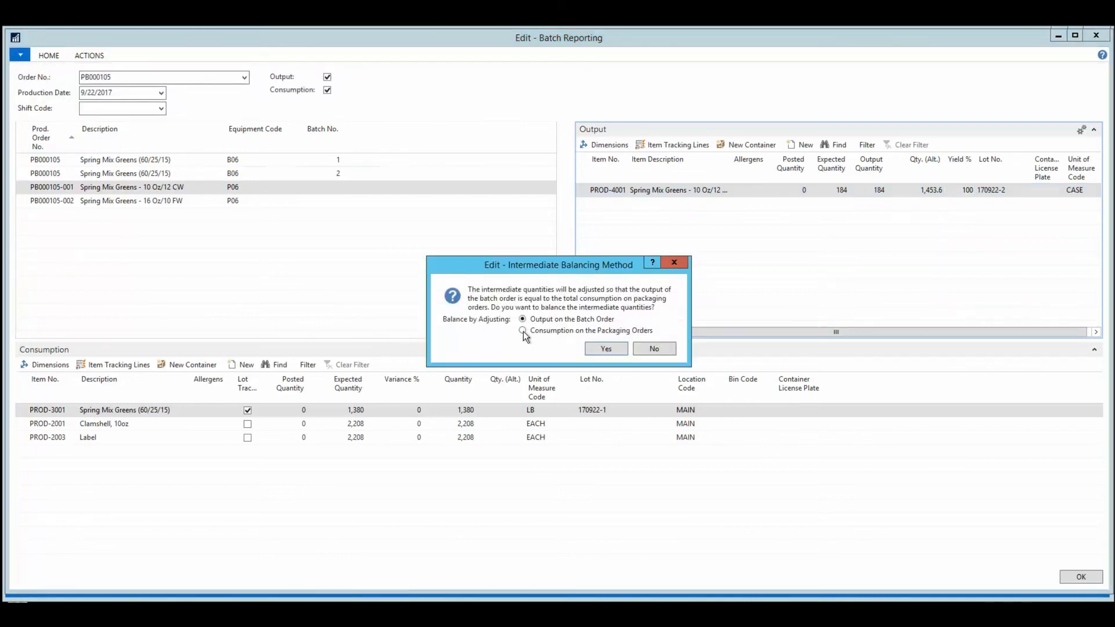
{"action": "left_click", "coordinate": [523, 331]}
{"action": "left_click", "coordinate": [606, 349]}
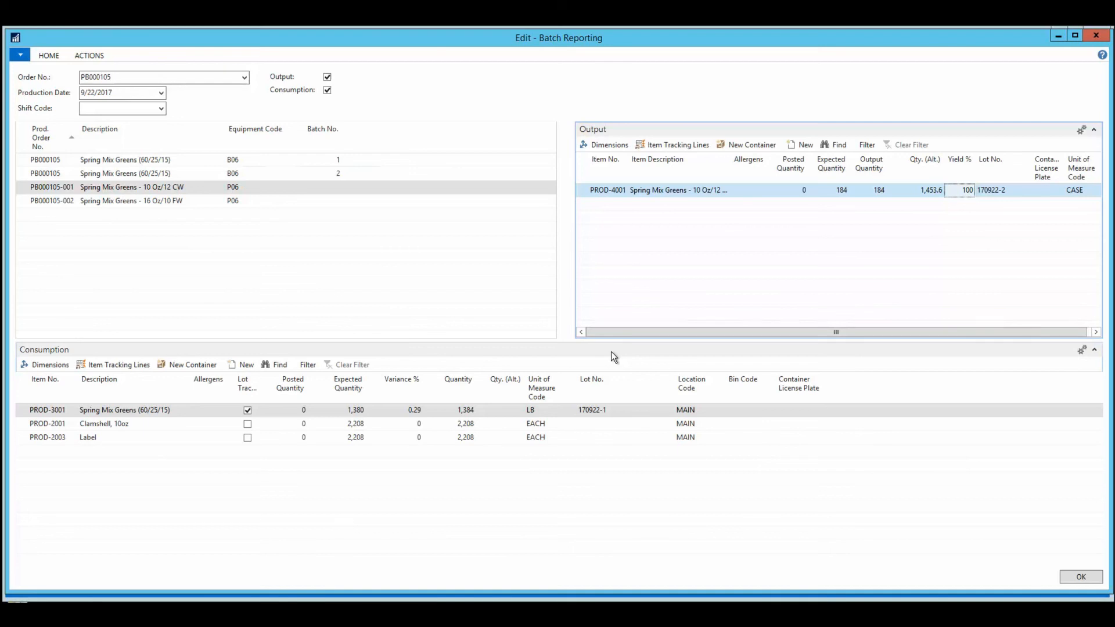
Add a consumption line for label item PROD-2003 with quantity 10 to the Spring Mix Greens 16 Oz/10 FW packaging order
{"action": "left_click", "coordinate": [168, 202]}
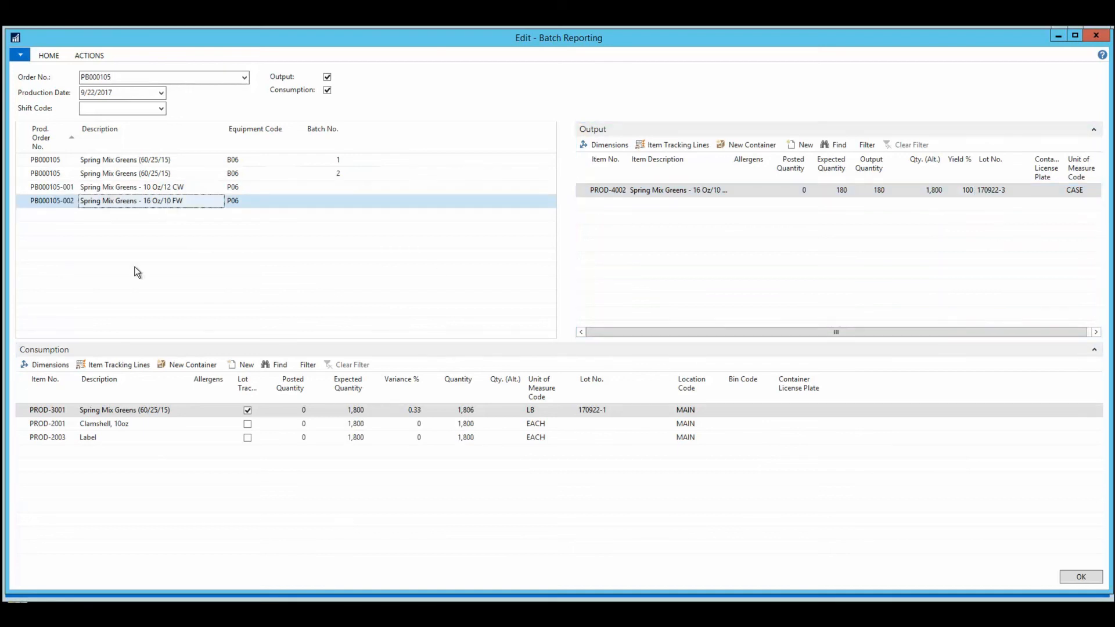
{"action": "left_click", "coordinate": [48, 453]}
{"action": "type", "text": "PROD"}
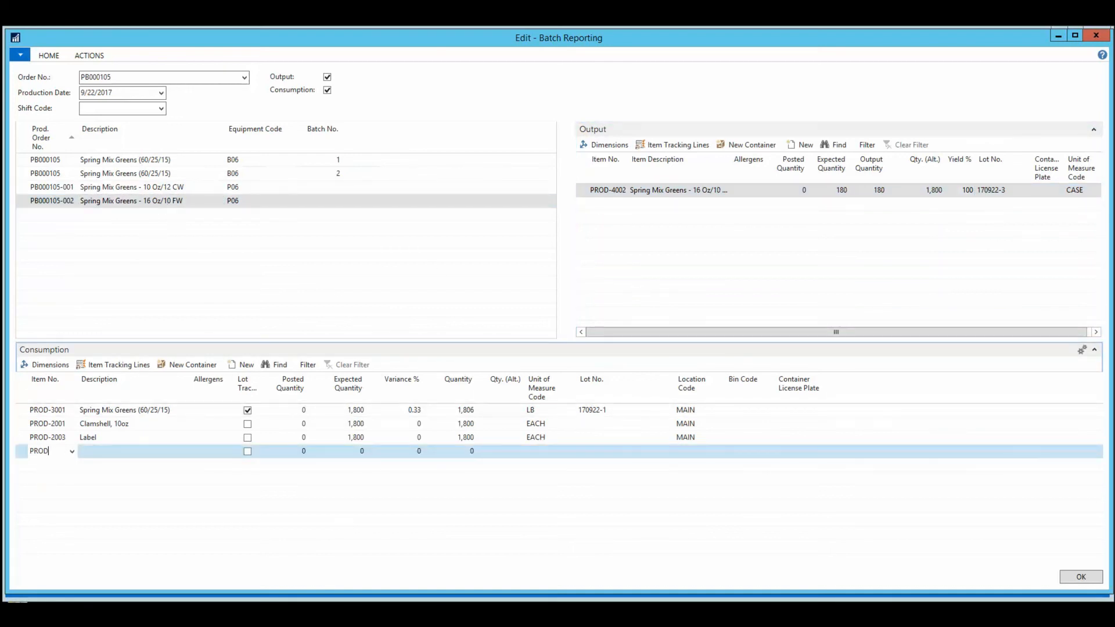
{"action": "type", "text": "-2003"}
{"action": "key", "text": "Tab"}
{"action": "key", "text": "Tab"}
{"action": "key", "text": "Tab"}
{"action": "key", "text": "Tab"}
{"action": "key", "text": "Tab"}
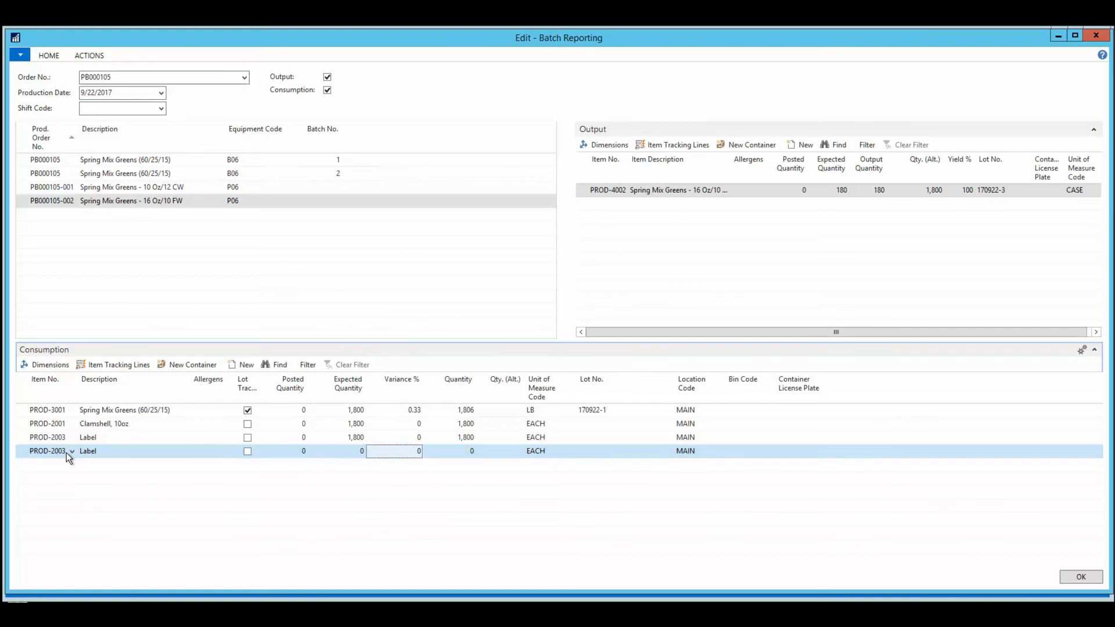
{"action": "type", "text": "10"}
{"action": "key", "text": "Tab"}
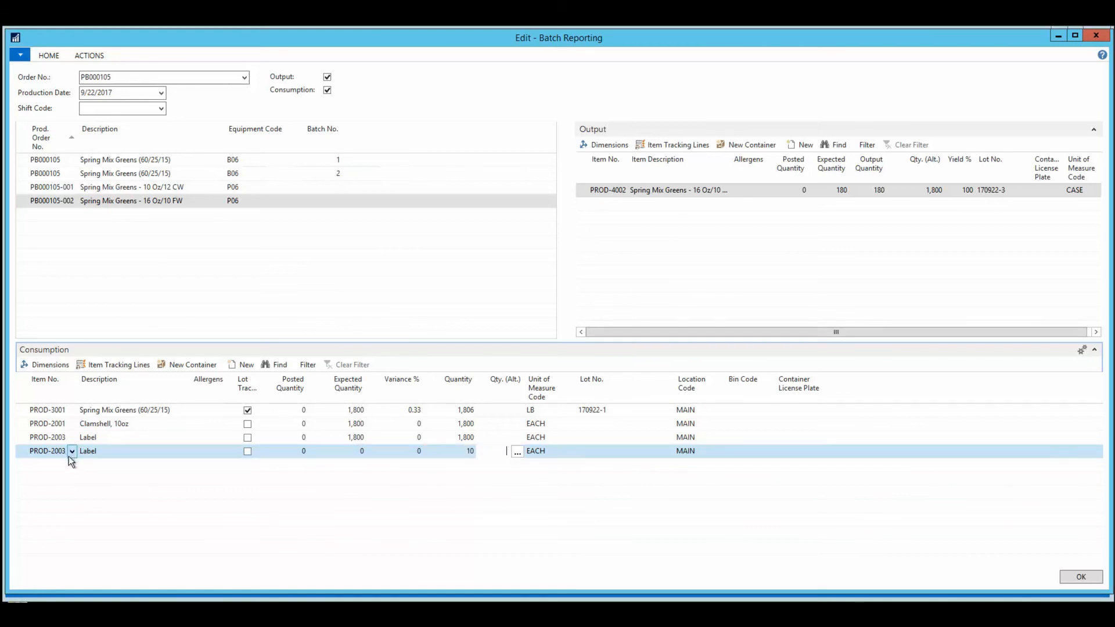
Try to post the batch reporting entries with the Finish Order option
{"action": "left_click", "coordinate": [82, 54]}
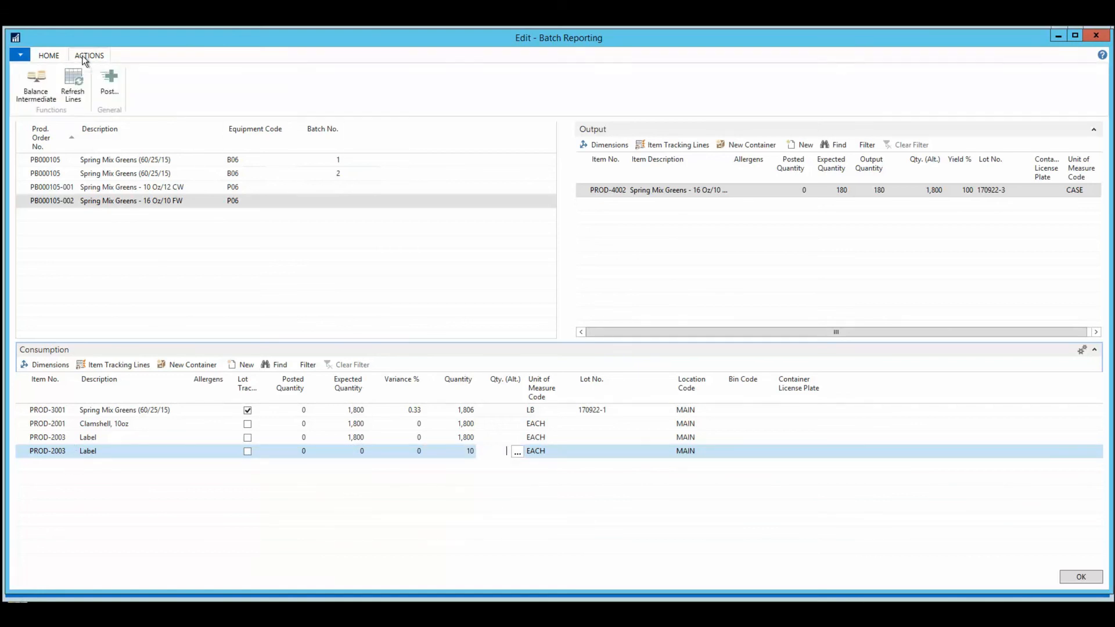
{"action": "left_click", "coordinate": [105, 81]}
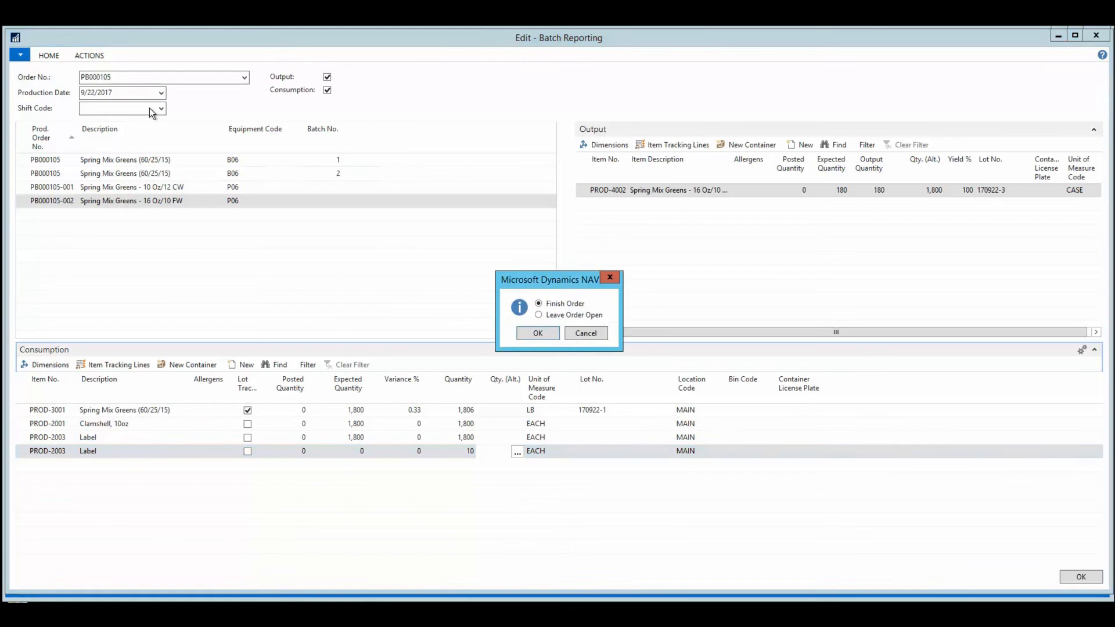
{"action": "left_click", "coordinate": [545, 335]}
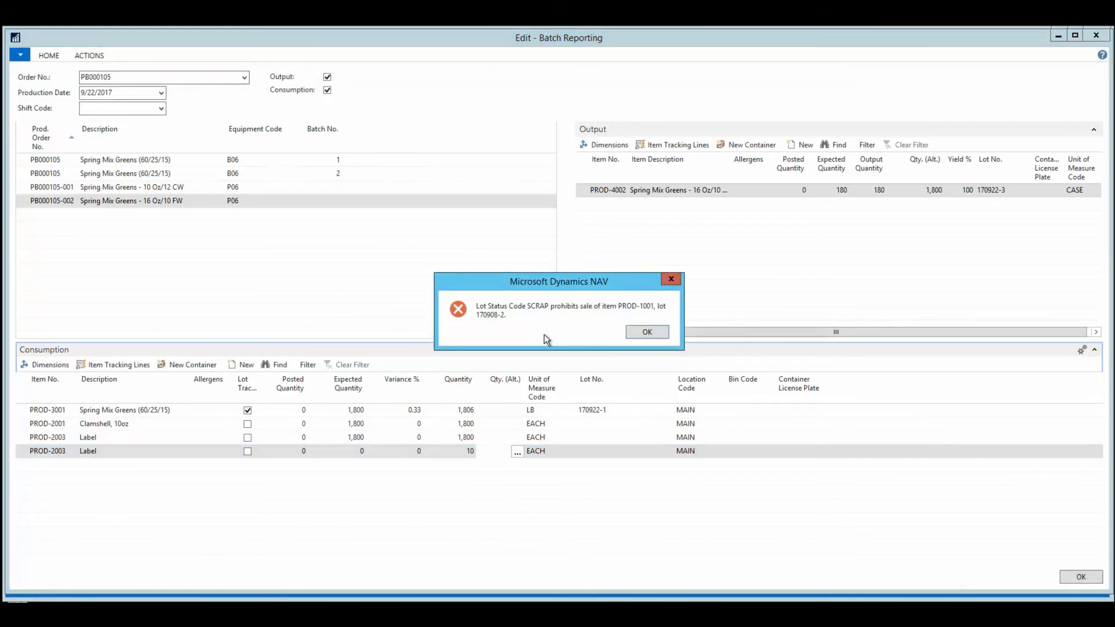
{"action": "left_click", "coordinate": [649, 332]}
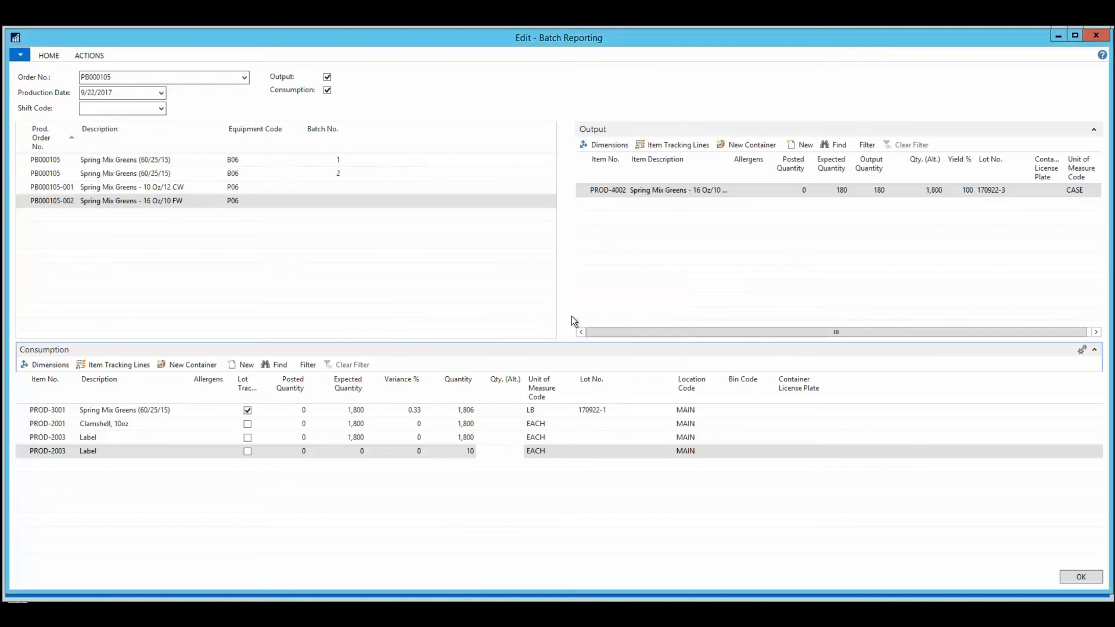
Change the lot number on the Romaine Lettuce consumption line of batch 1 to 170908-5
{"action": "left_click", "coordinate": [139, 160]}
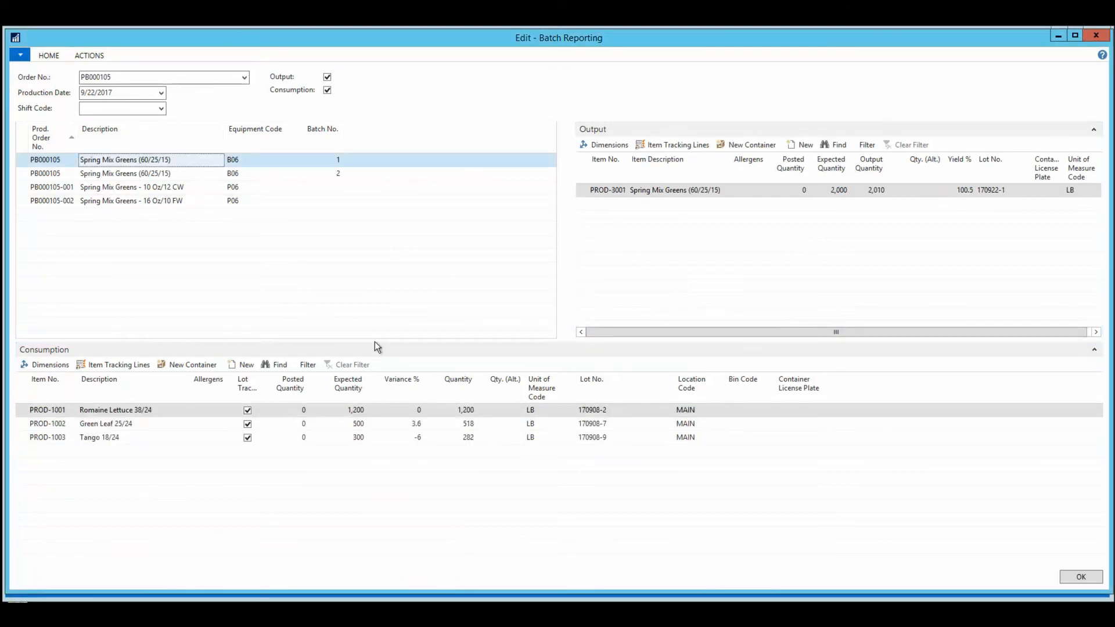
{"action": "left_click", "coordinate": [625, 413]}
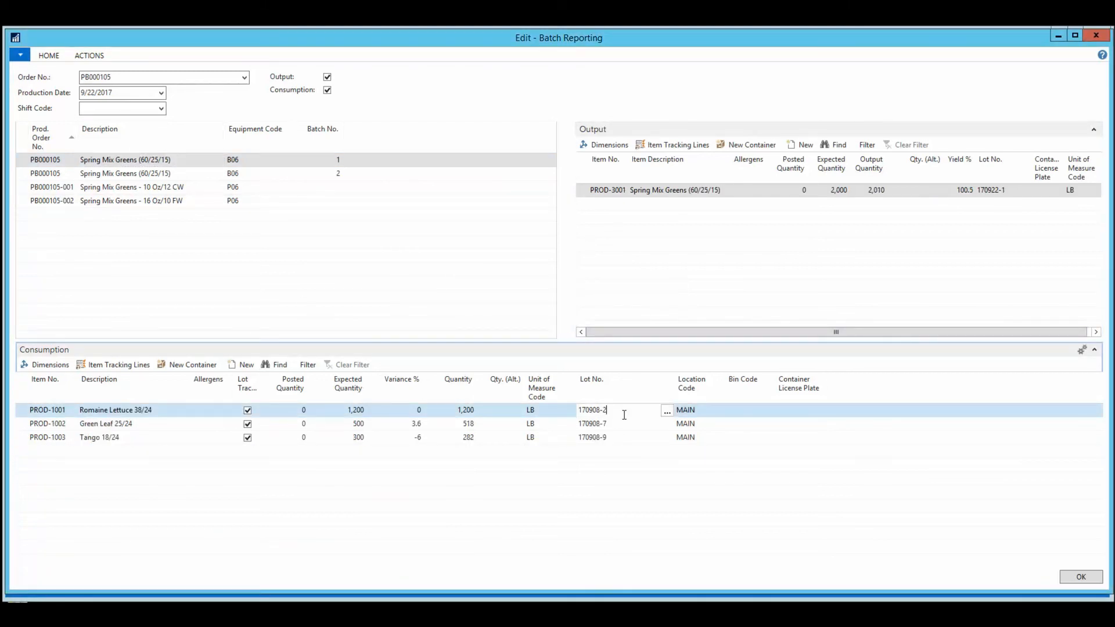
{"action": "key", "text": "BackSpace"}
{"action": "type", "text": "5"}
{"action": "key", "text": "Tab"}
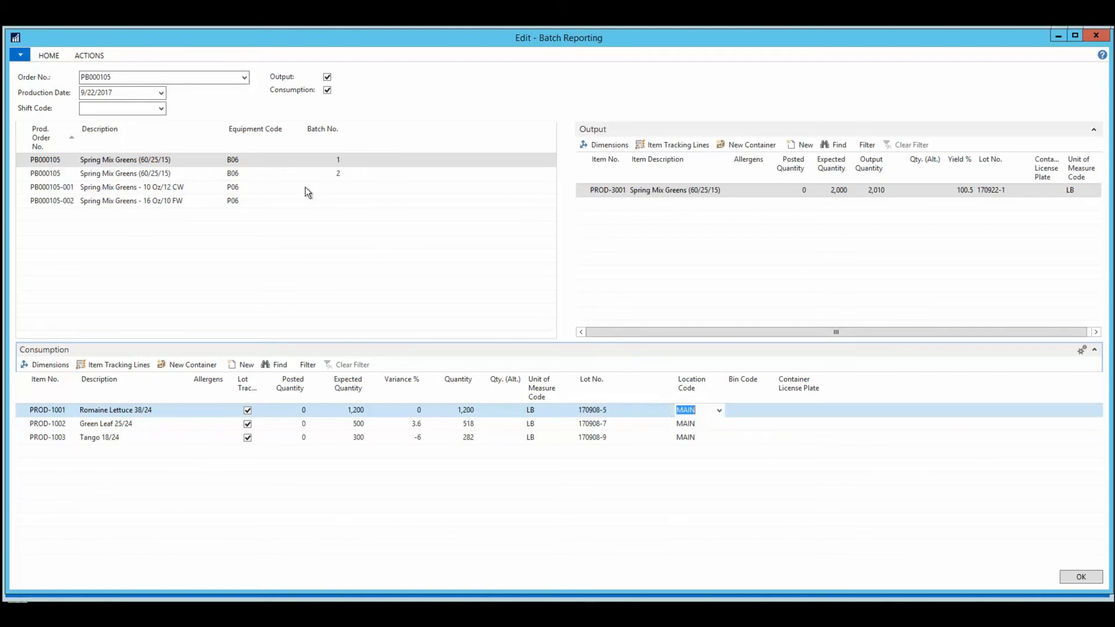
Post the batch reporting with Finish Order, agree to finish despite missing consumption, and close the Batch Reporting page
{"action": "left_click", "coordinate": [87, 56]}
{"action": "left_click", "coordinate": [108, 87]}
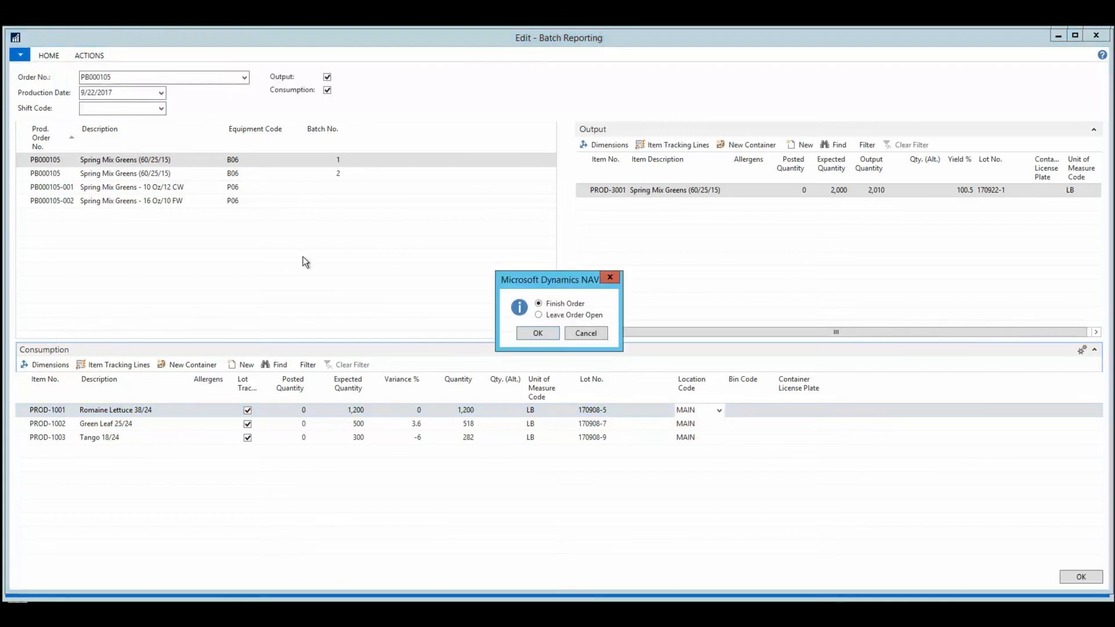
{"action": "left_click", "coordinate": [538, 333]}
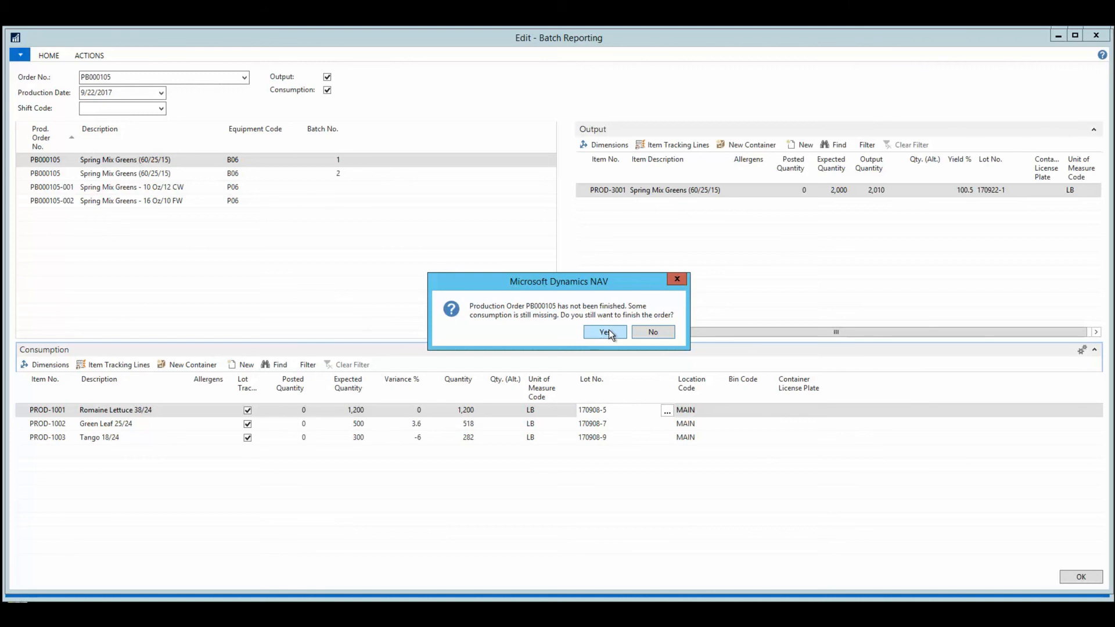
{"action": "left_click", "coordinate": [607, 333]}
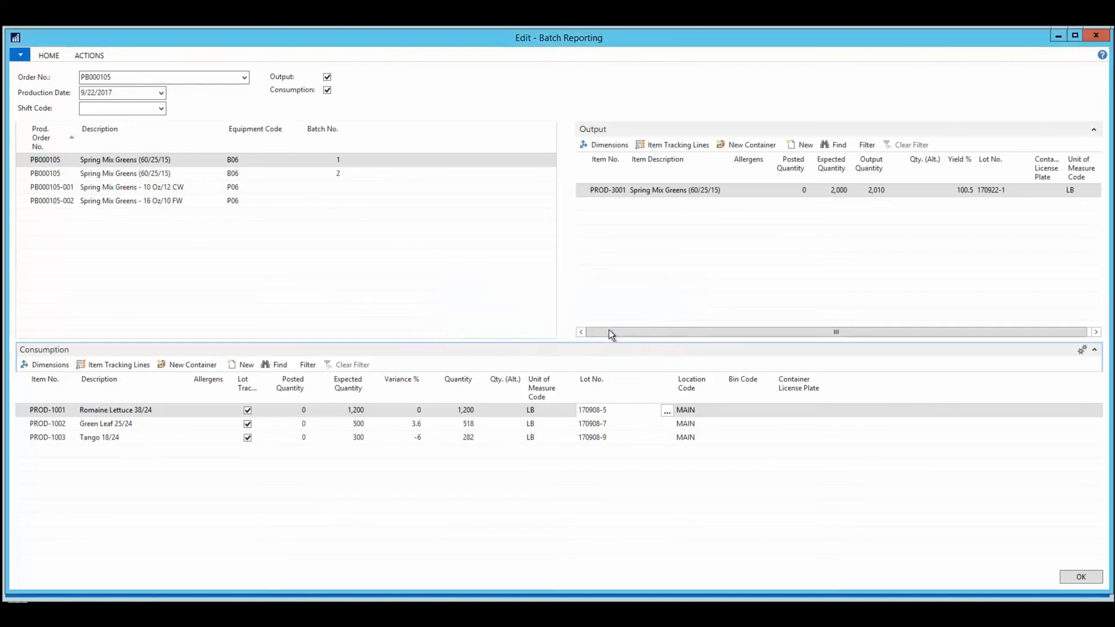
{"action": "key", "text": "Escape"}
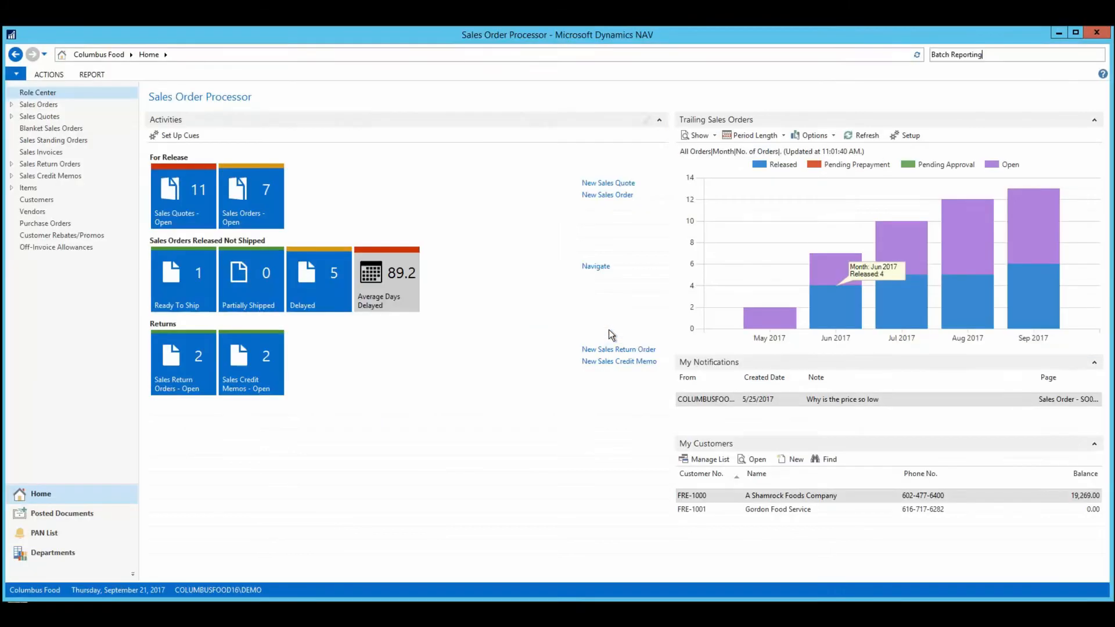